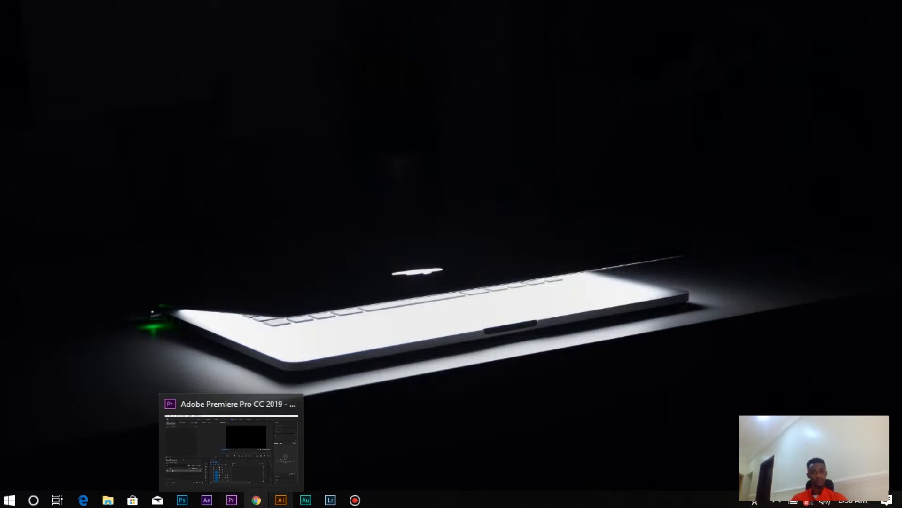
# - Switch to the open Premiere Pro project and maximize its window
pyautogui.moveTo(231, 501)
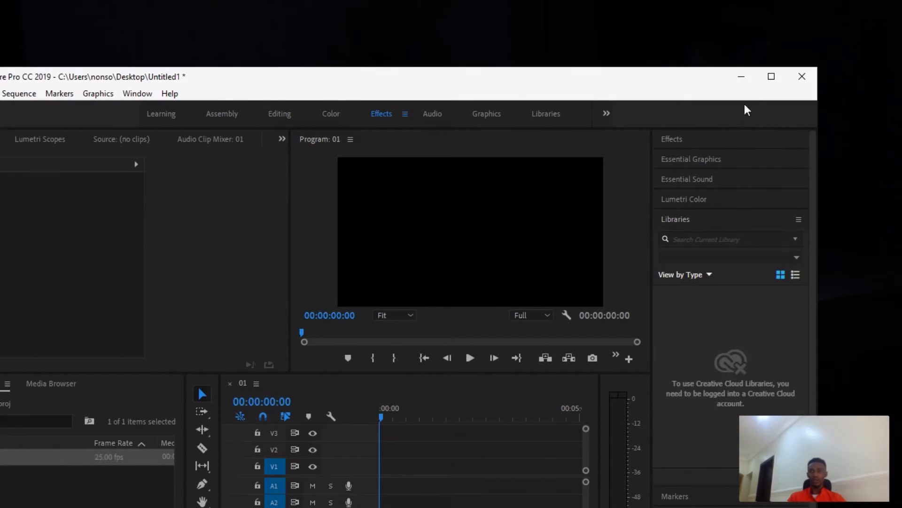
pyautogui.click(770, 75)
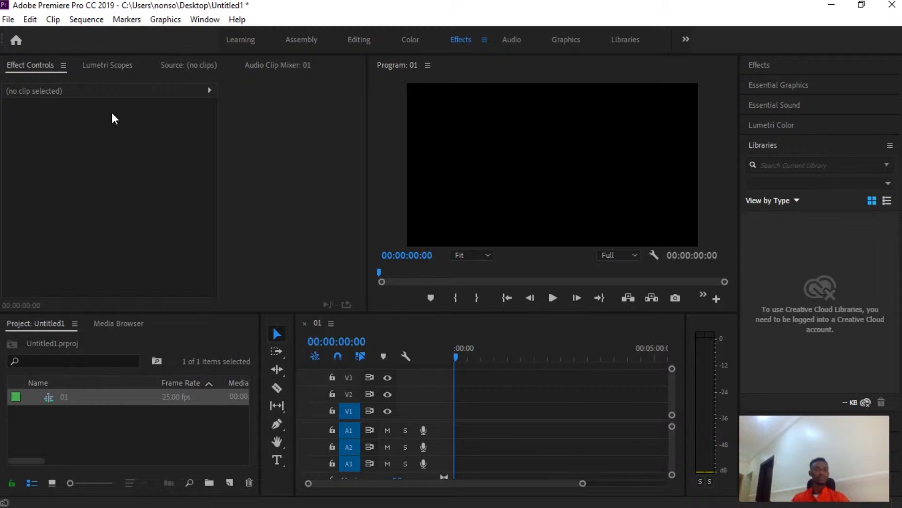
pyautogui.click(9, 21)
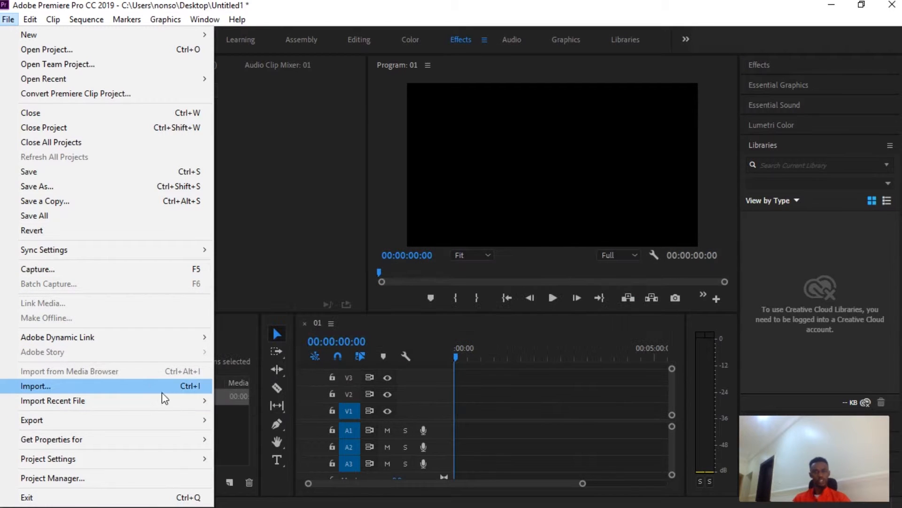
pyautogui.click(187, 389)
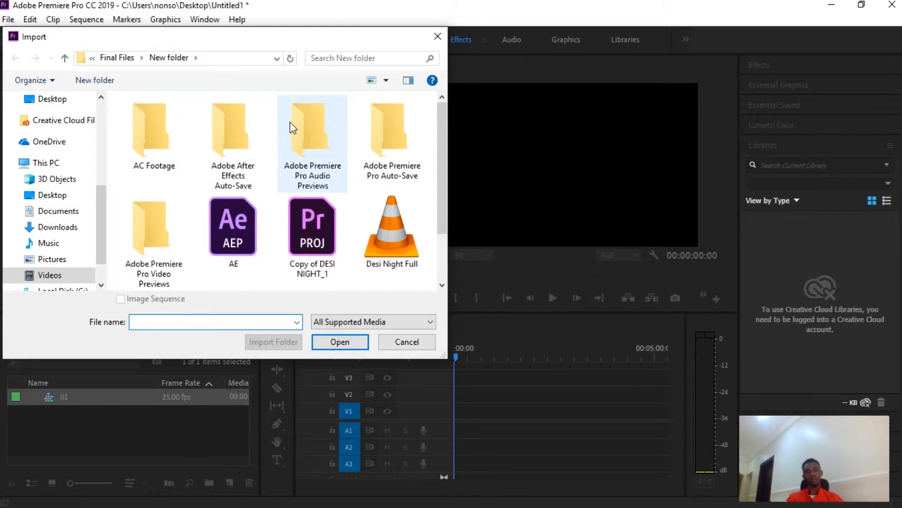
pyautogui.click(407, 340)
pyautogui.moveTo(195, 5); pyautogui.dragTo(416, 23)
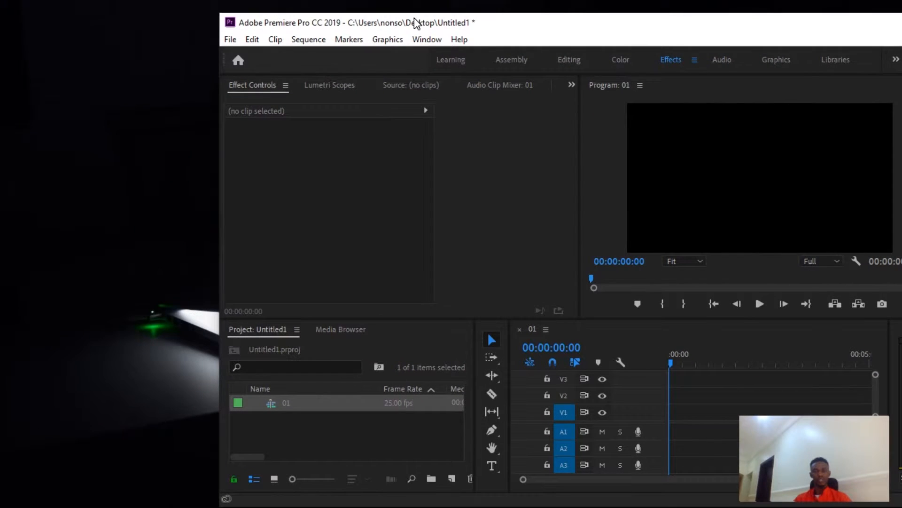
pyautogui.click(108, 500)
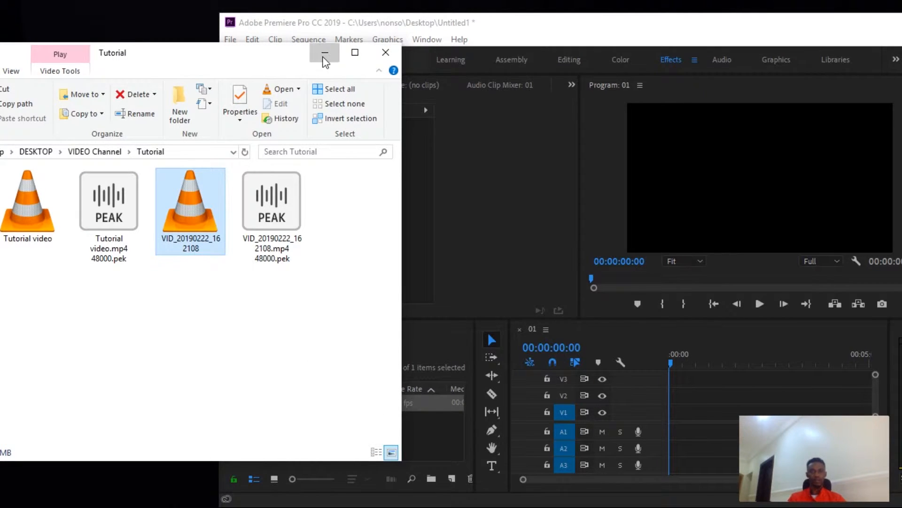
pyautogui.click(324, 53)
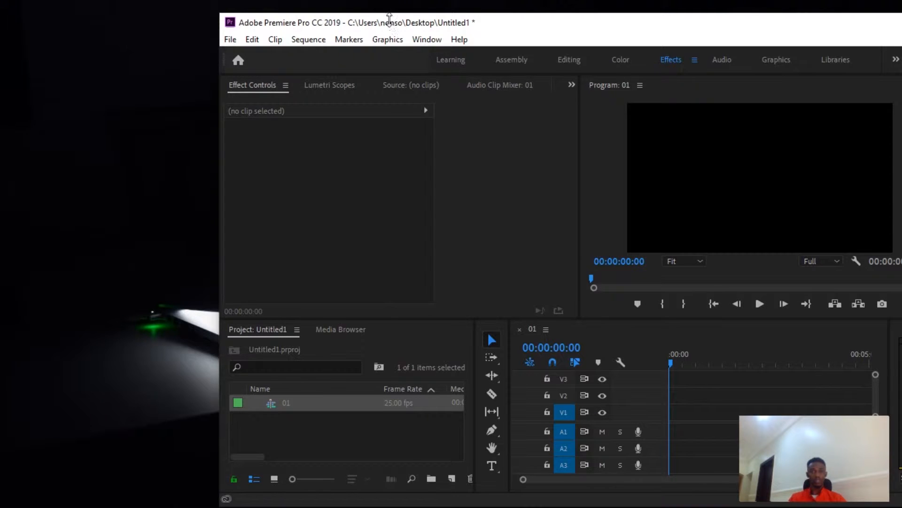
pyautogui.moveTo(389, 23); pyautogui.dragTo(389, 8)
pyautogui.click(388, 25)
pyautogui.moveTo(437, 21)
pyautogui.click(582, 6)
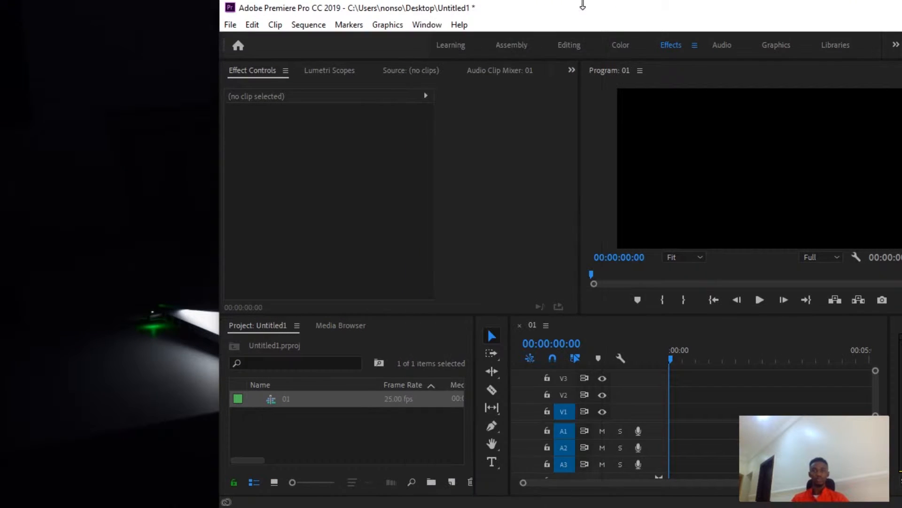
pyautogui.doubleClick(582, 6)
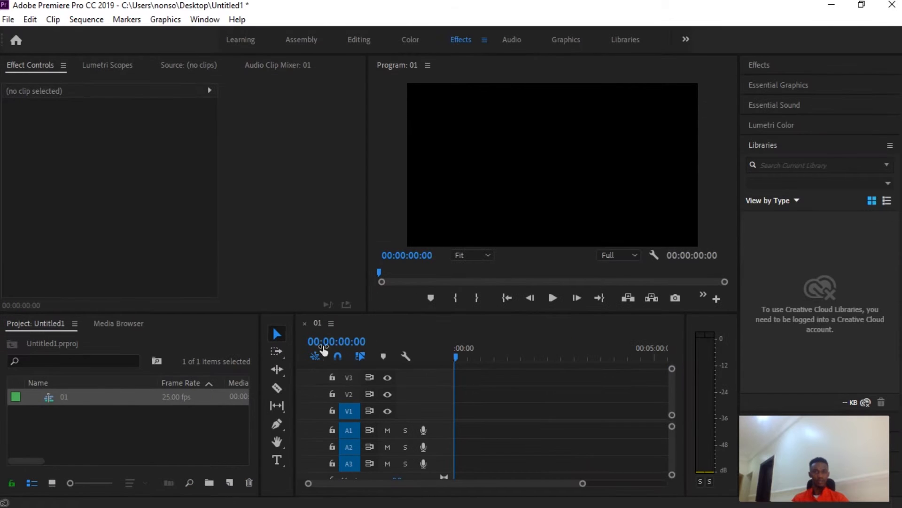
# - Look through the local and network drive locations in the Media Browser
pyautogui.click(106, 326)
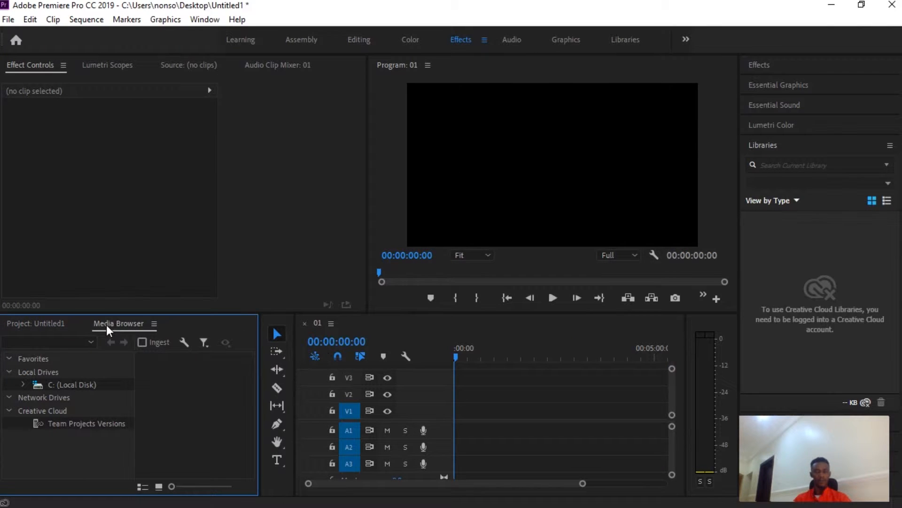
pyautogui.click(11, 372)
pyautogui.click(9, 397)
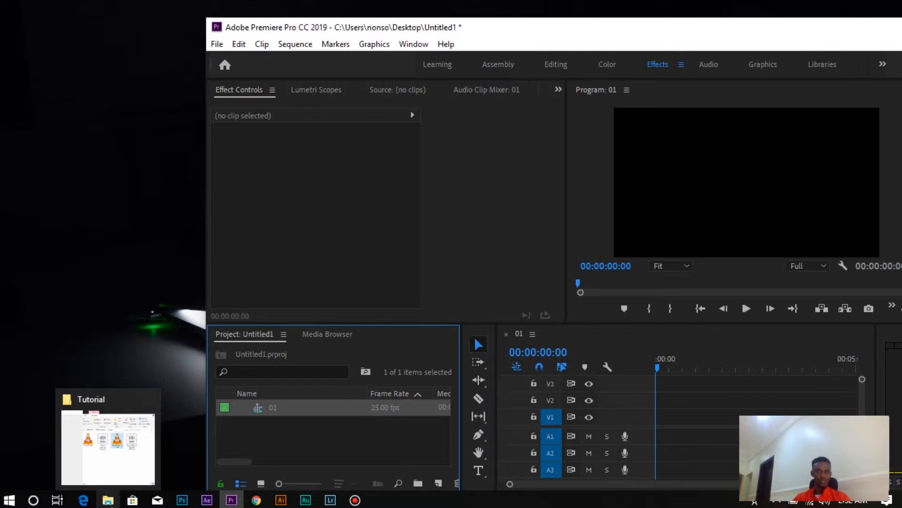
# - Import the video VID_20190222_162108 from the Tutorial folder in File Explorer into the project, and maximize the editor window again
pyautogui.click(109, 500)
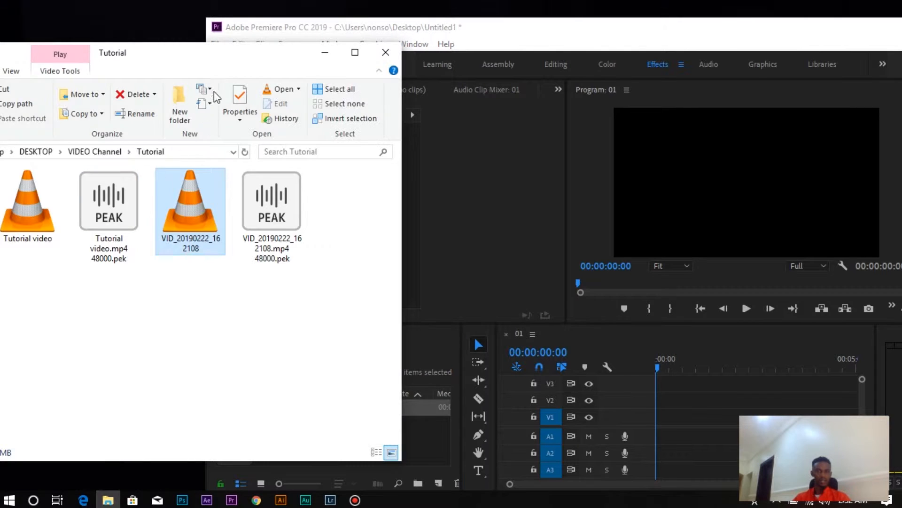
pyautogui.moveTo(145, 58); pyautogui.dragTo(44, 34)
pyautogui.moveTo(81, 196); pyautogui.dragTo(368, 439)
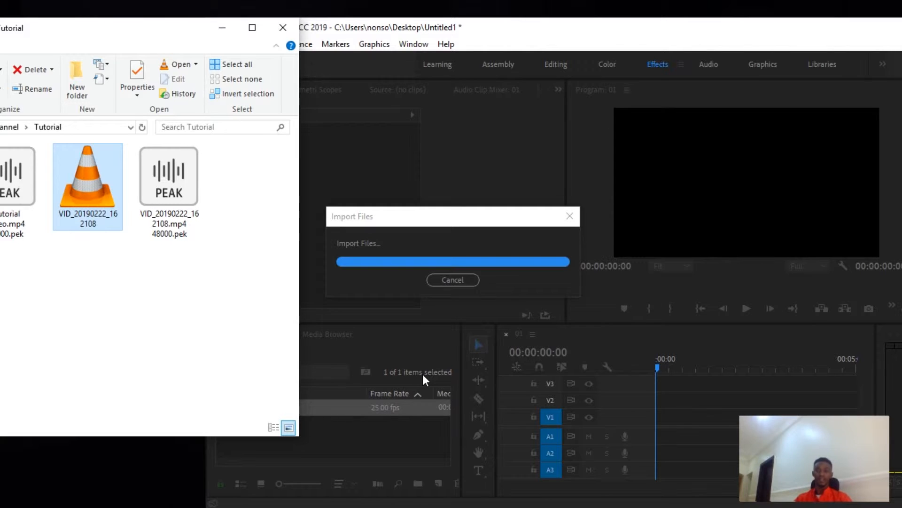
pyautogui.doubleClick(514, 33)
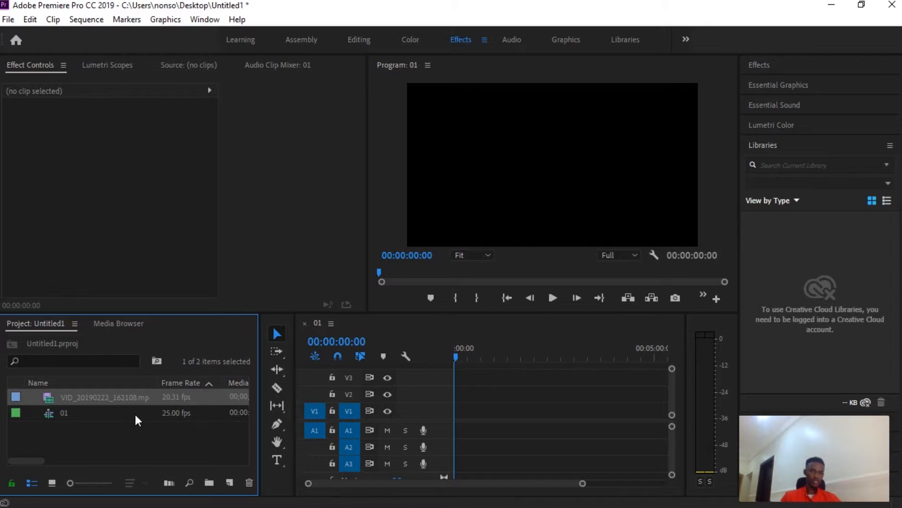
# - Open VID_20190222_162108.mp4 in the Source monitor and add markers at 00;00;00;08 and 00;00;01;29
pyautogui.click(71, 397)
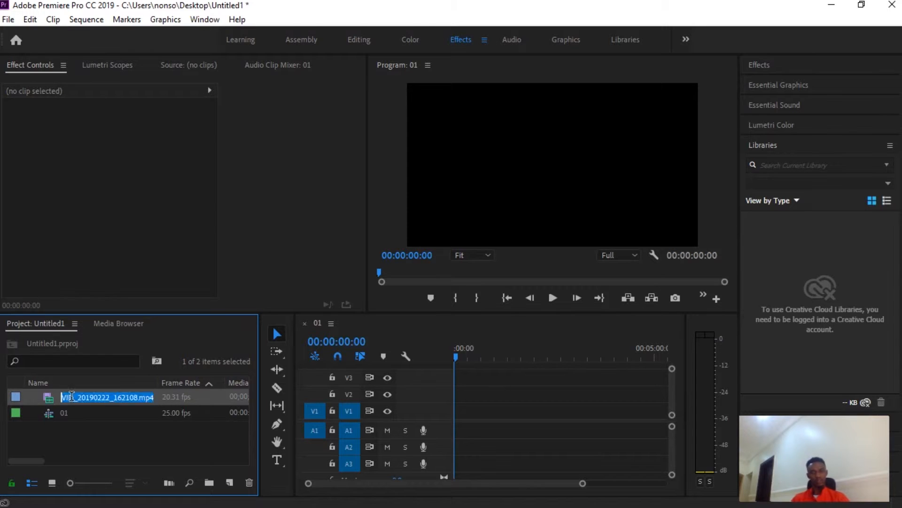
pyautogui.doubleClick(43, 395)
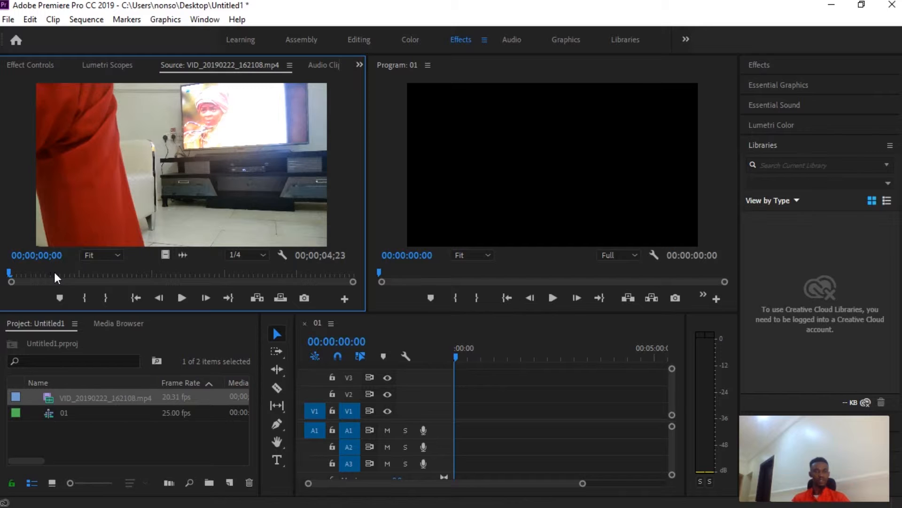
pyautogui.moveTo(36, 268)
pyautogui.mouseDown()
pyautogui.moveTo(316, 278)
pyautogui.moveTo(43, 277)
pyautogui.mouseUp()
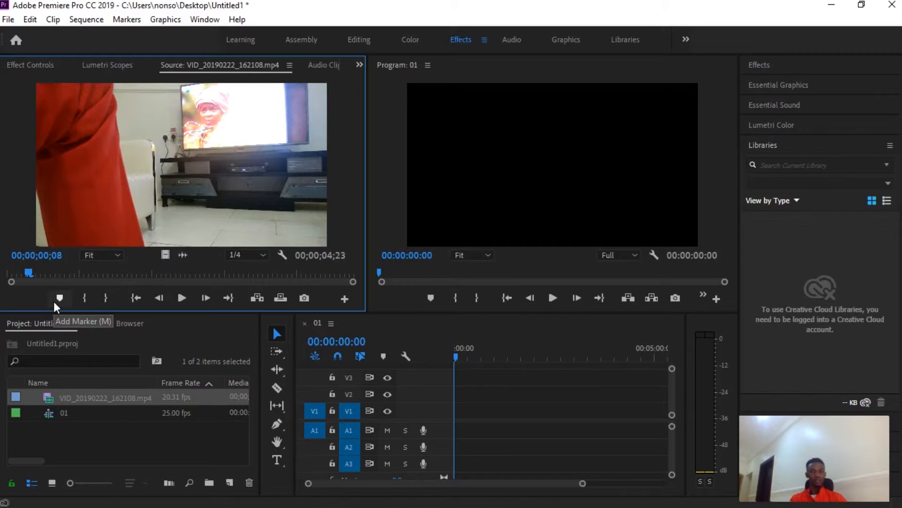
pyautogui.moveTo(30, 270); pyautogui.dragTo(39, 267)
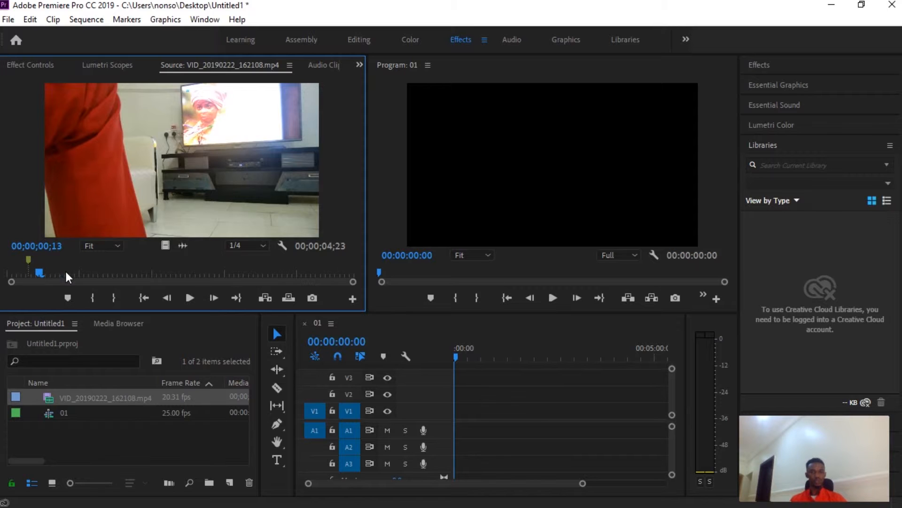
pyautogui.click(150, 270)
pyautogui.click(68, 296)
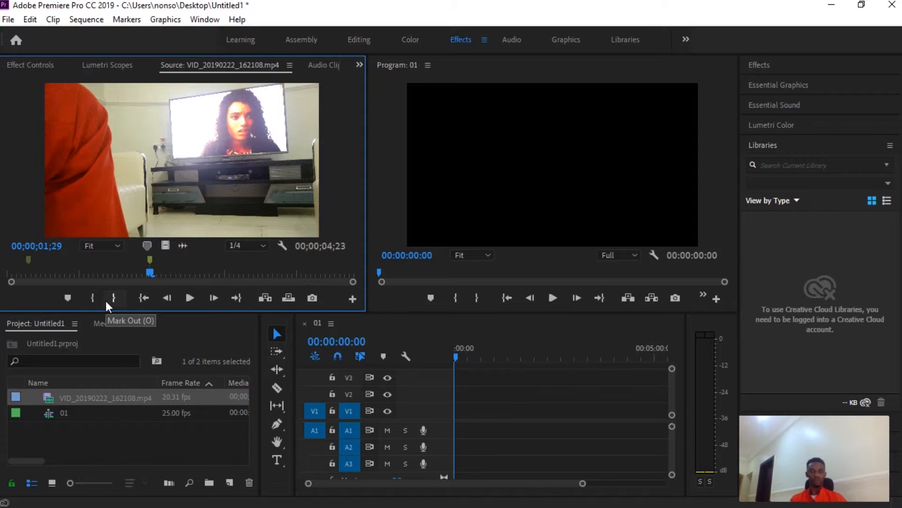
# - Review the source clip by jumping to its start and end, scrubbing, stepping forward one frame and playing it
pyautogui.click(142, 301)
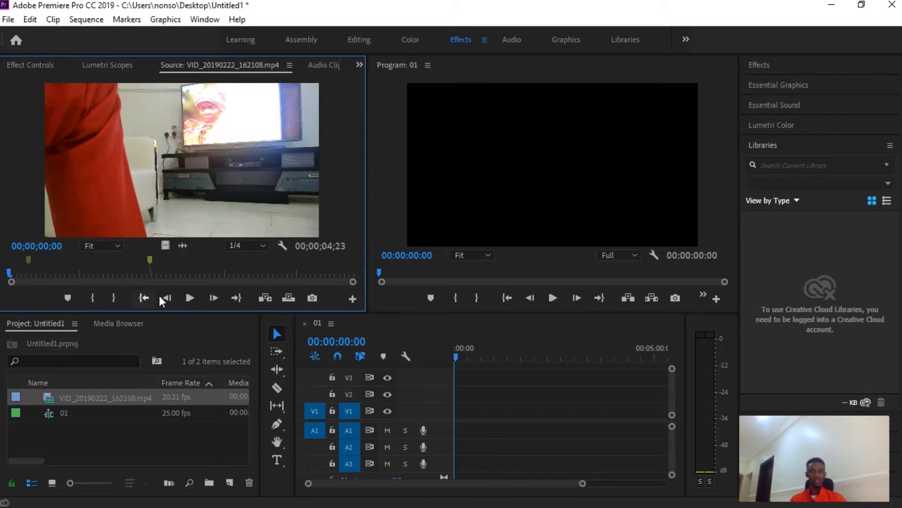
pyautogui.click(235, 298)
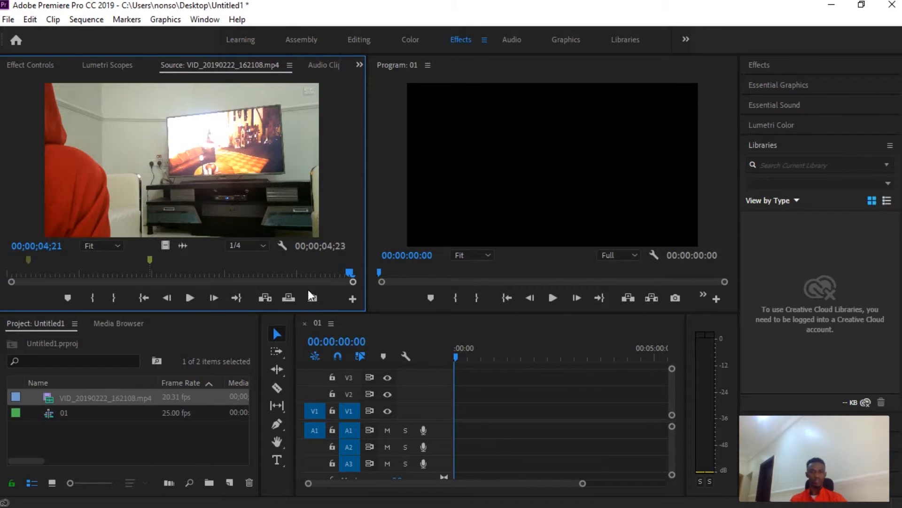
pyautogui.click(144, 300)
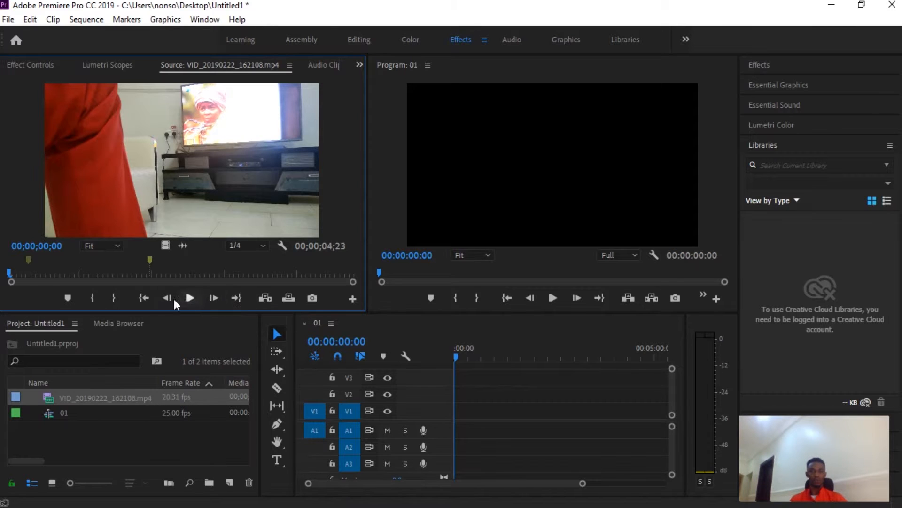
pyautogui.moveTo(15, 274); pyautogui.dragTo(20, 275)
pyautogui.click(210, 299)
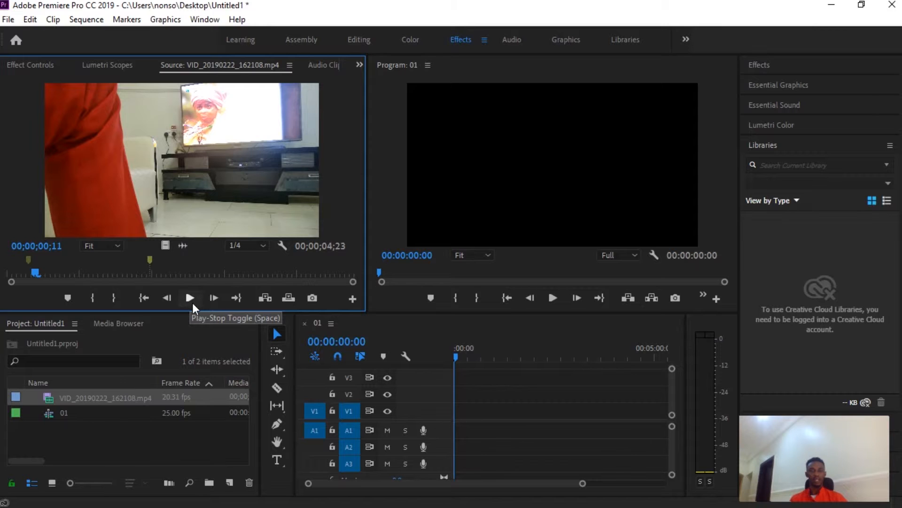
pyautogui.click(192, 303)
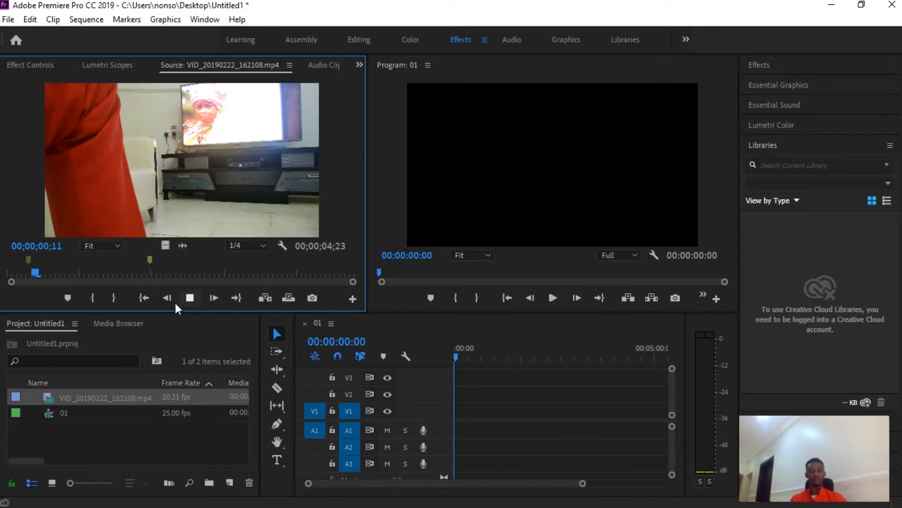
pyautogui.click(68, 273)
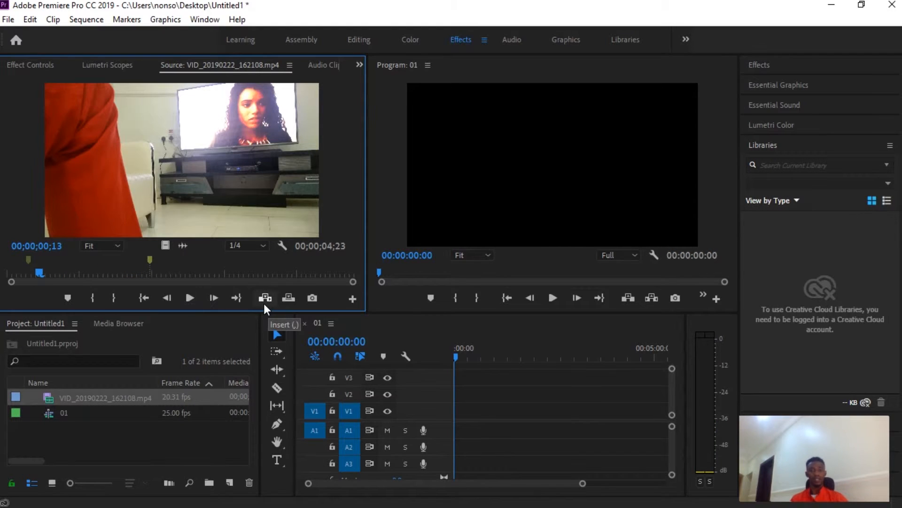
# - Insert the source clip into sequence 01, and delete the inserted clip from the timeline
pyautogui.click(263, 299)
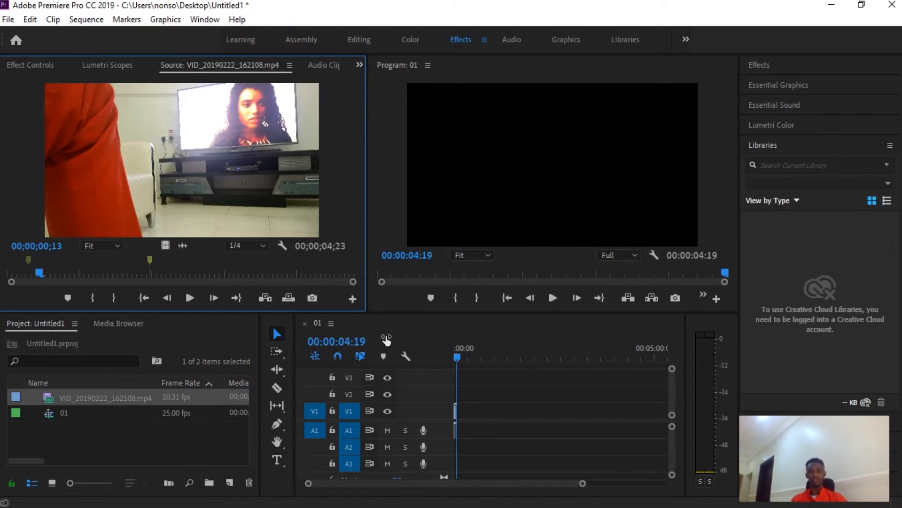
pyautogui.moveTo(472, 407); pyautogui.dragTo(453, 429)
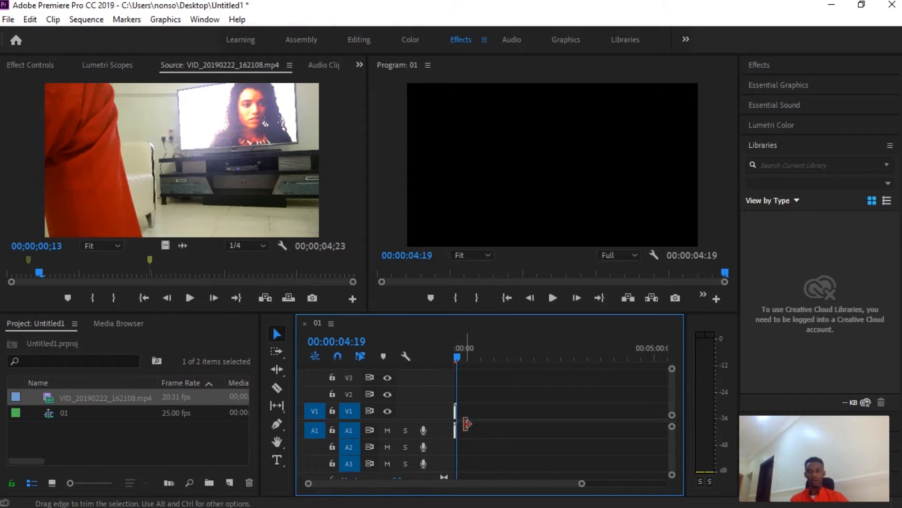
pyautogui.press('Delete')
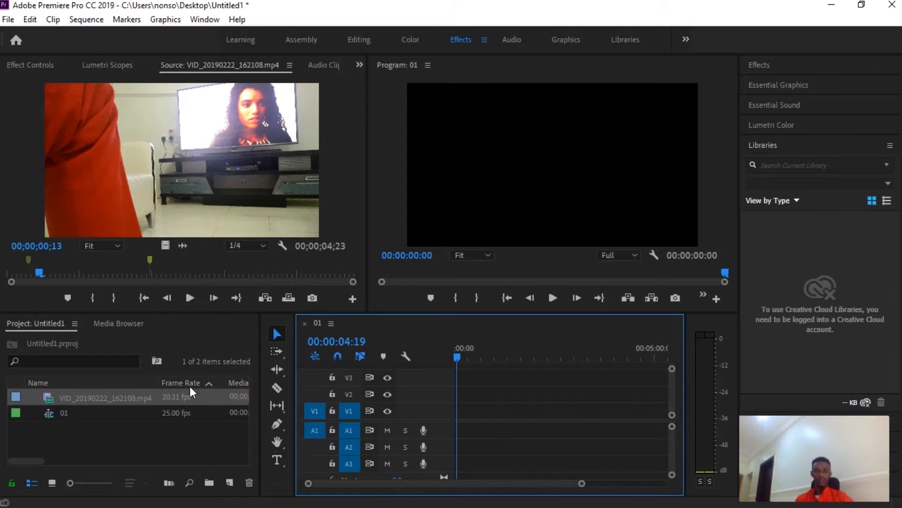
# - Place VID_20190222_162108.mp4 at the start of sequence 01 on tracks V1 and A1, keeping the existing sequence settings
pyautogui.click(70, 399)
pyautogui.moveTo(44, 399); pyautogui.dragTo(458, 411)
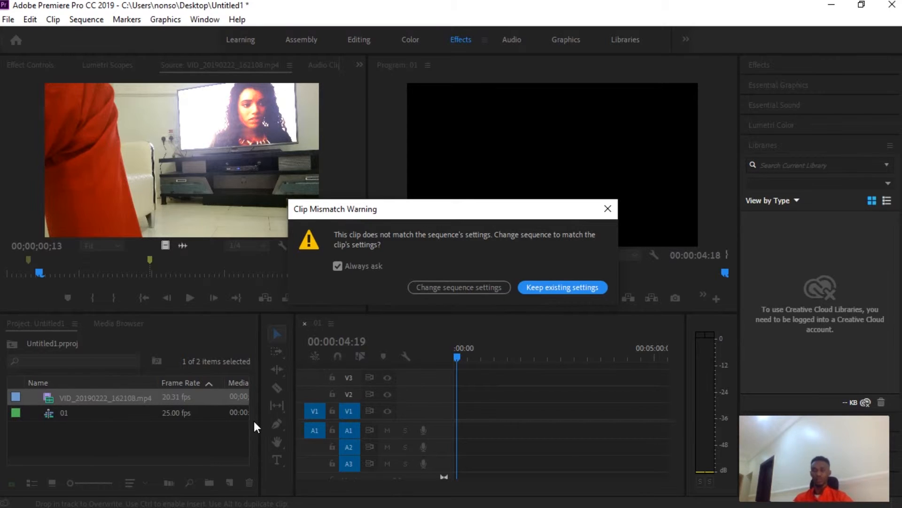
pyautogui.click(551, 286)
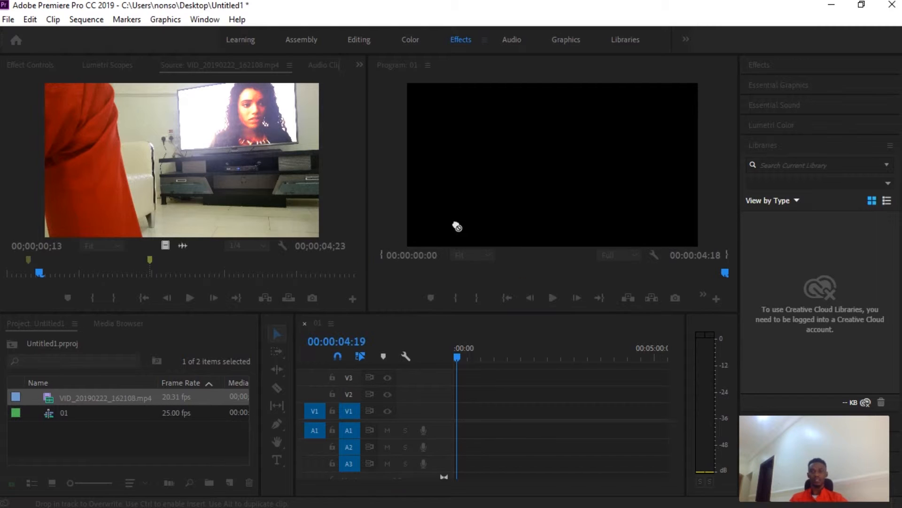
pyautogui.click(453, 356)
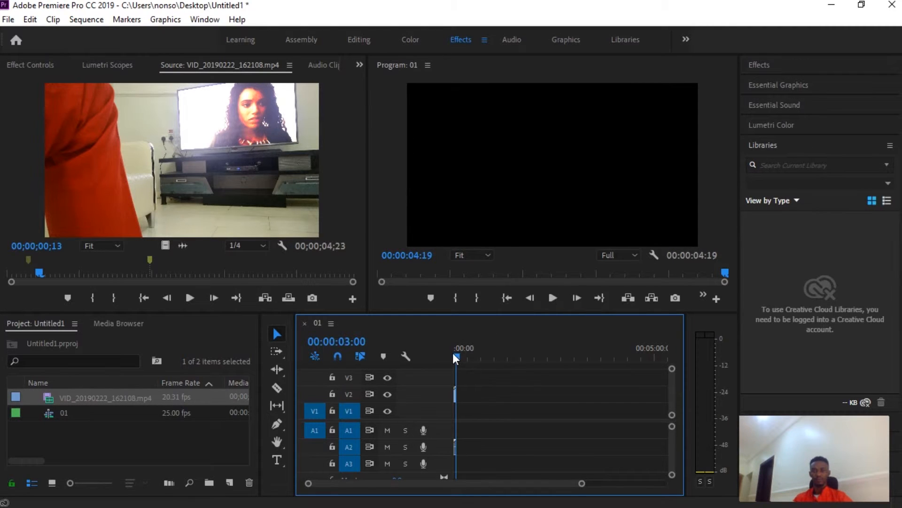
pyautogui.moveTo(581, 484); pyautogui.dragTo(369, 483)
pyautogui.moveTo(475, 507); pyautogui.dragTo(483, 504)
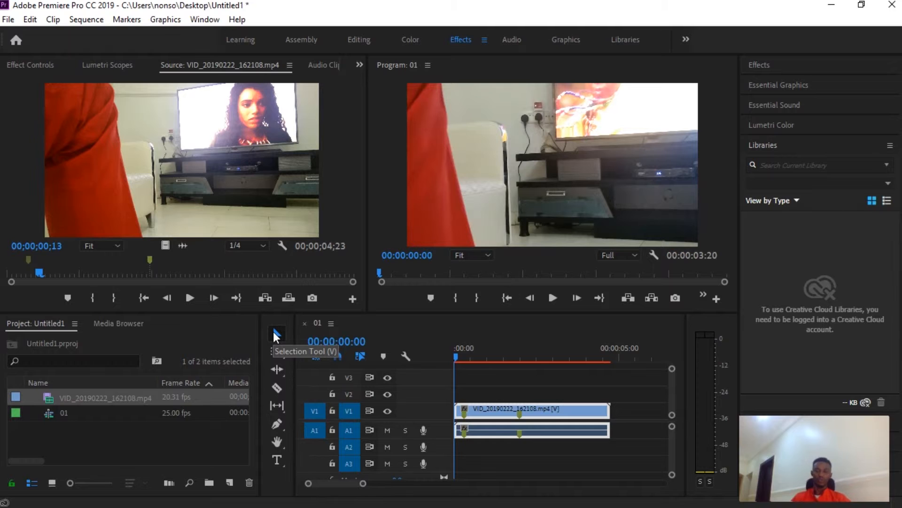
# - Select the clip on track V1, adjust its end edge so the sequence runs 00:00:04:19, and clear the selection
pyautogui.click(546, 413)
pyautogui.moveTo(545, 408)
pyautogui.mouseDown()
pyautogui.moveTo(611, 418)
pyautogui.moveTo(553, 426)
pyautogui.moveTo(611, 426)
pyautogui.moveTo(542, 417)
pyautogui.mouseUp()
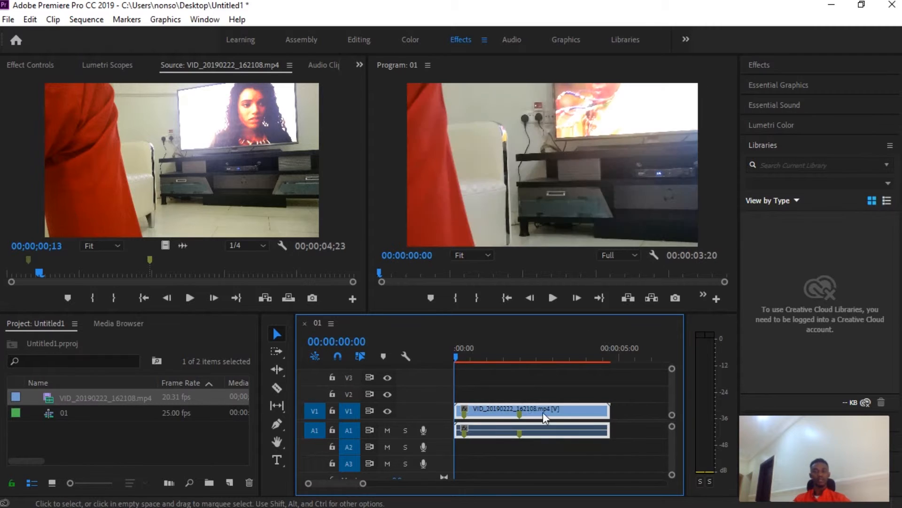
pyautogui.moveTo(602, 408)
pyautogui.mouseDown()
pyautogui.moveTo(506, 419)
pyautogui.moveTo(609, 419)
pyautogui.mouseUp()
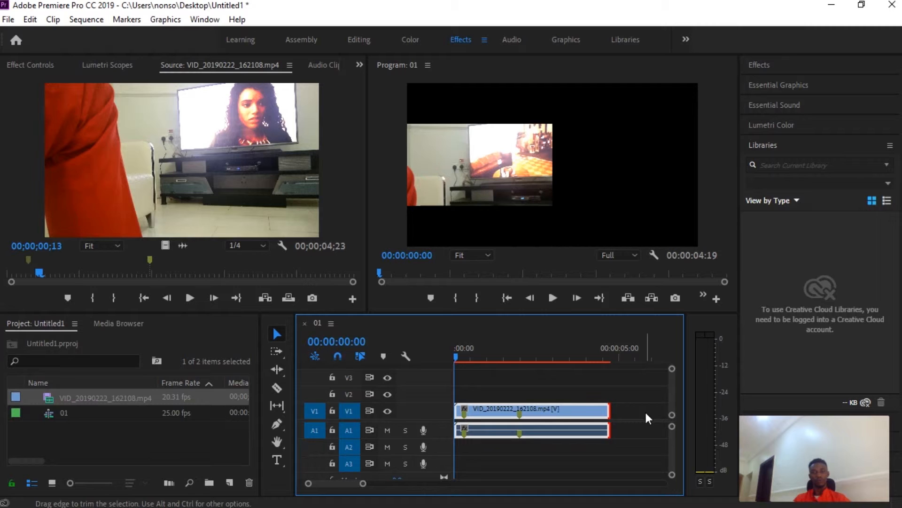
pyautogui.click(610, 395)
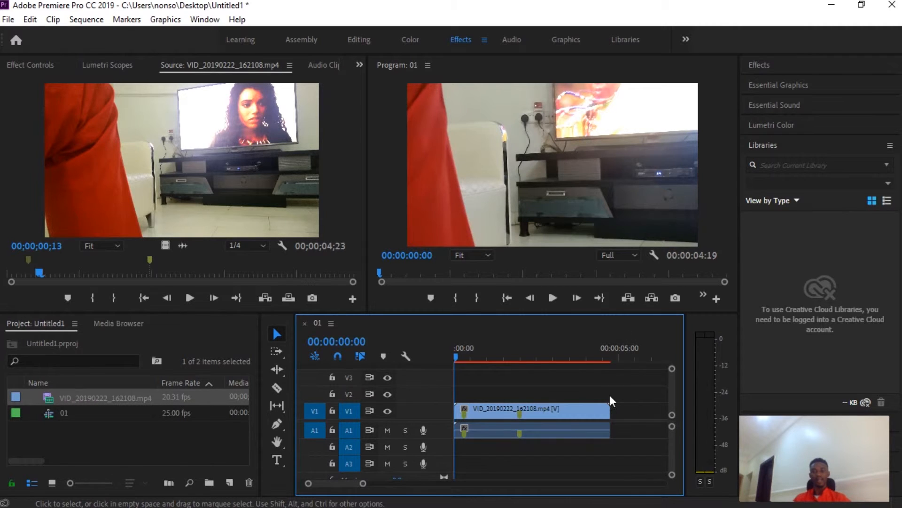
# - Move the clip's video to track V2 and its audio to A2, and return both to tracks V1 and A1
pyautogui.click(557, 408)
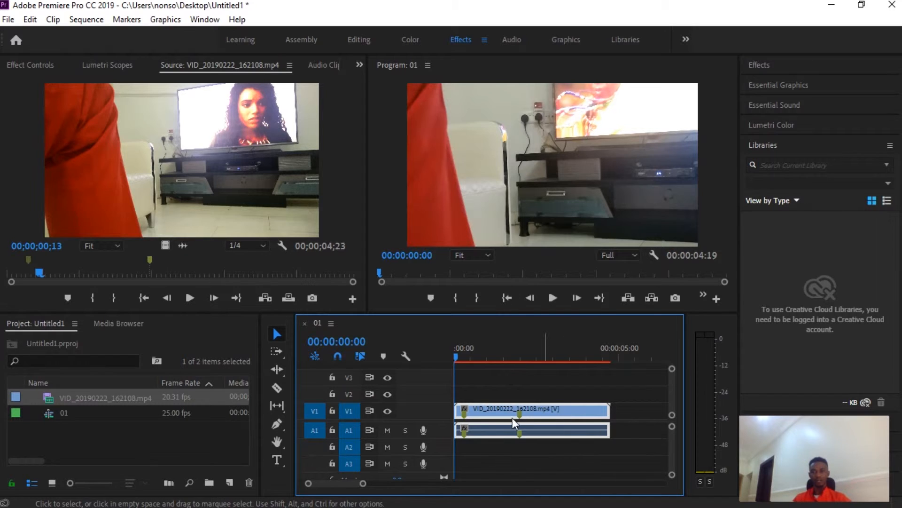
pyautogui.moveTo(516, 437); pyautogui.dragTo(516, 444)
pyautogui.moveTo(517, 414); pyautogui.dragTo(515, 402)
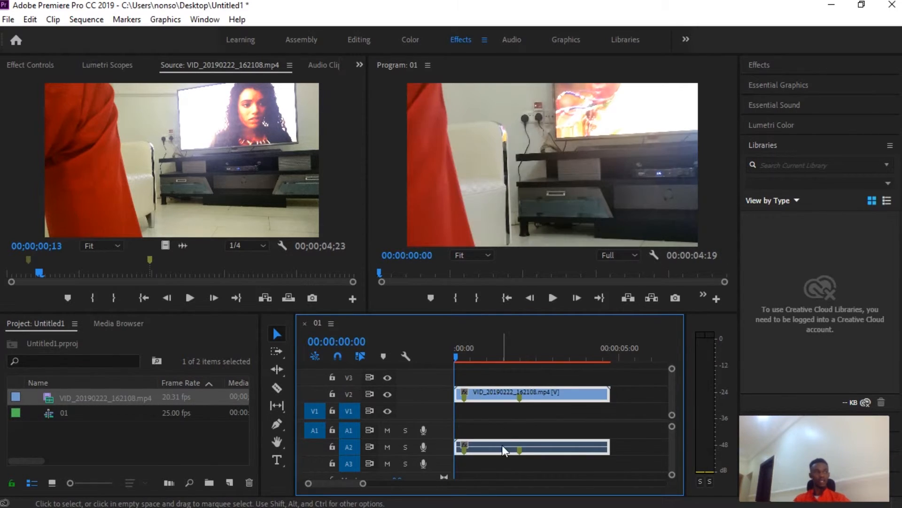
pyautogui.moveTo(500, 442); pyautogui.dragTo(495, 416)
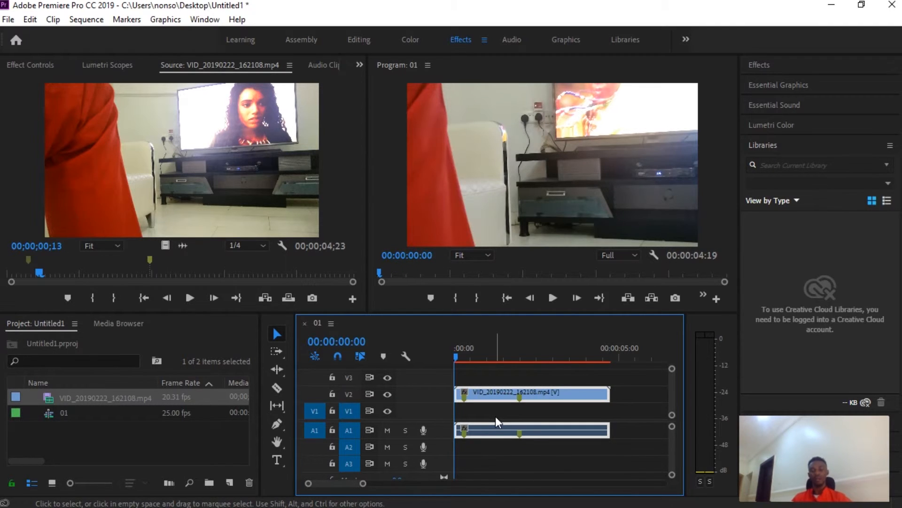
pyautogui.moveTo(500, 399)
pyautogui.mouseDown()
pyautogui.moveTo(511, 419)
pyautogui.moveTo(506, 413)
pyautogui.mouseUp()
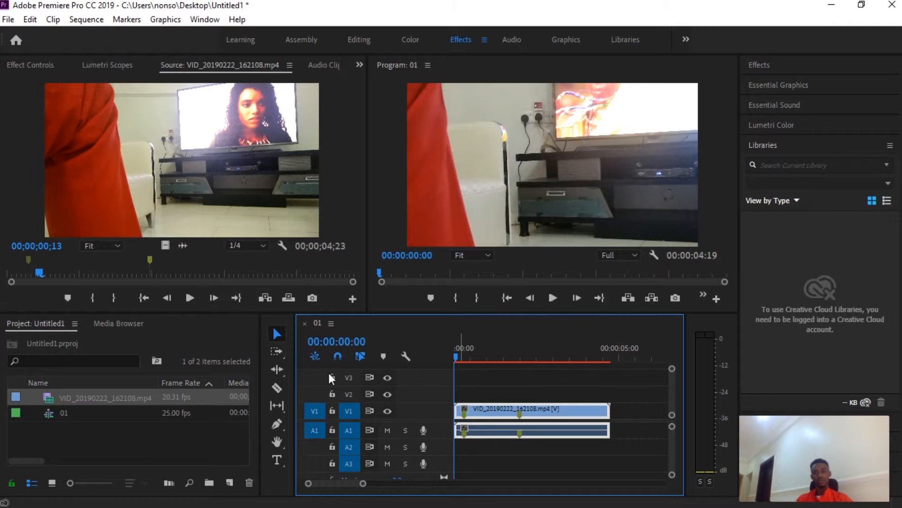
# - Select the clip with the Track Select Forward tool, and move it about 00:00:01:23 later in sequence 01
pyautogui.click(276, 352)
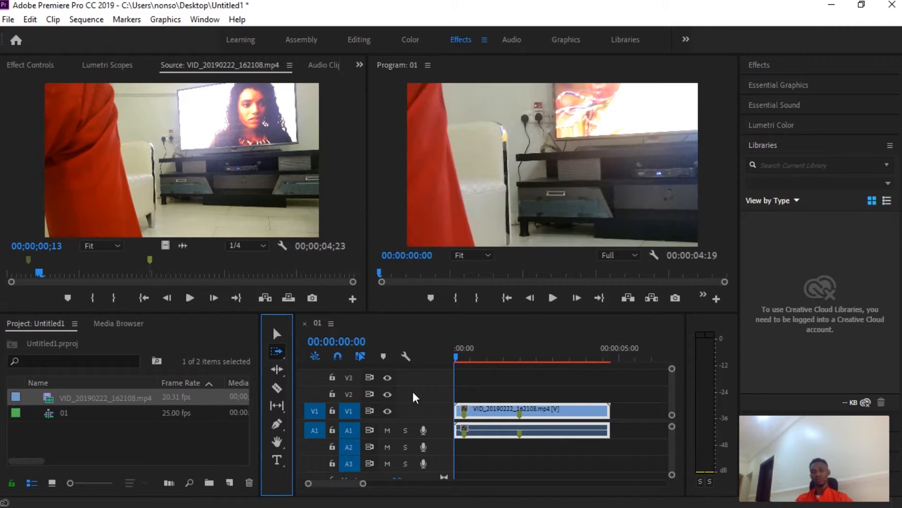
pyautogui.click(464, 412)
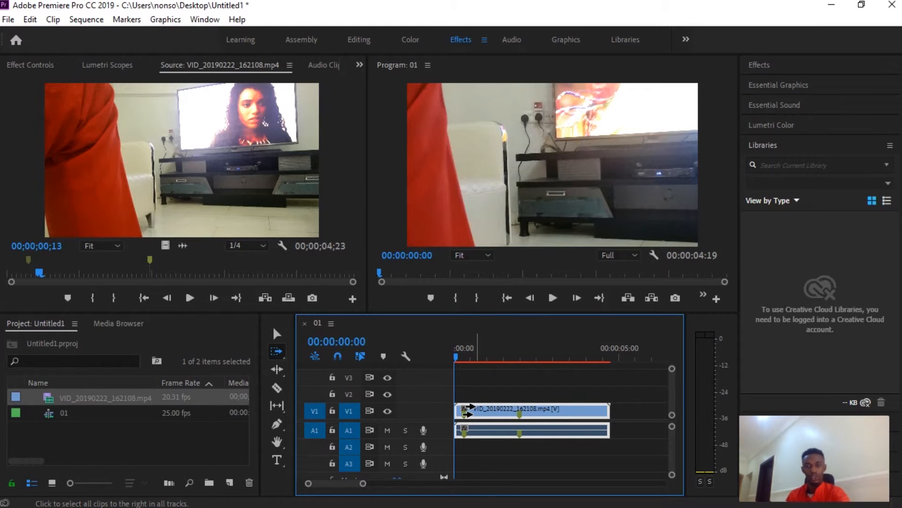
pyautogui.press('v')
pyautogui.moveTo(520, 413); pyautogui.dragTo(585, 419)
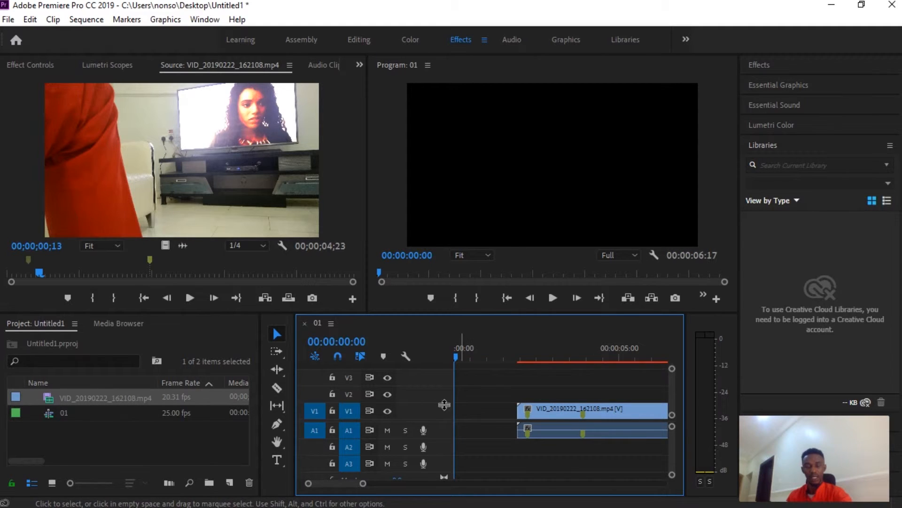
# - Select the shifted clip with the Track Select Forward tool, and duplicate its video from track V1 onto track V3
pyautogui.click(276, 351)
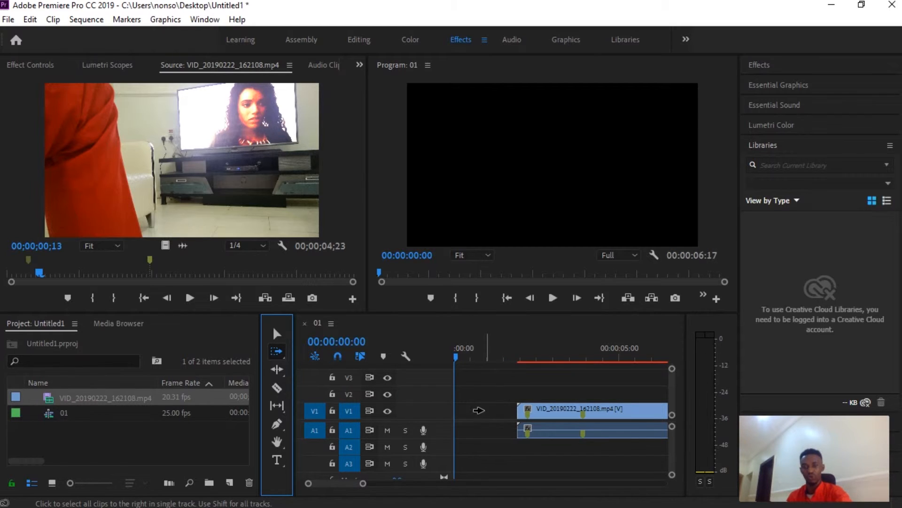
pyautogui.click(517, 409)
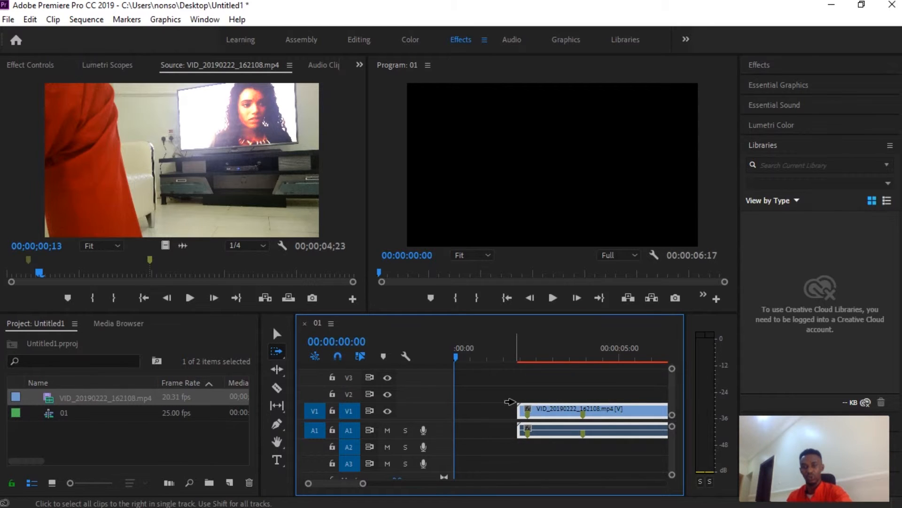
pyautogui.press('v')
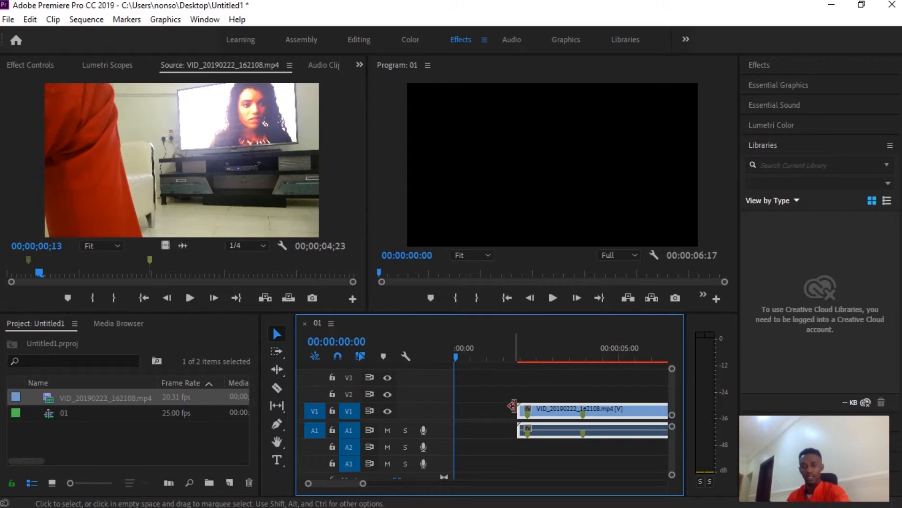
pyautogui.click(487, 412)
pyautogui.click(541, 410)
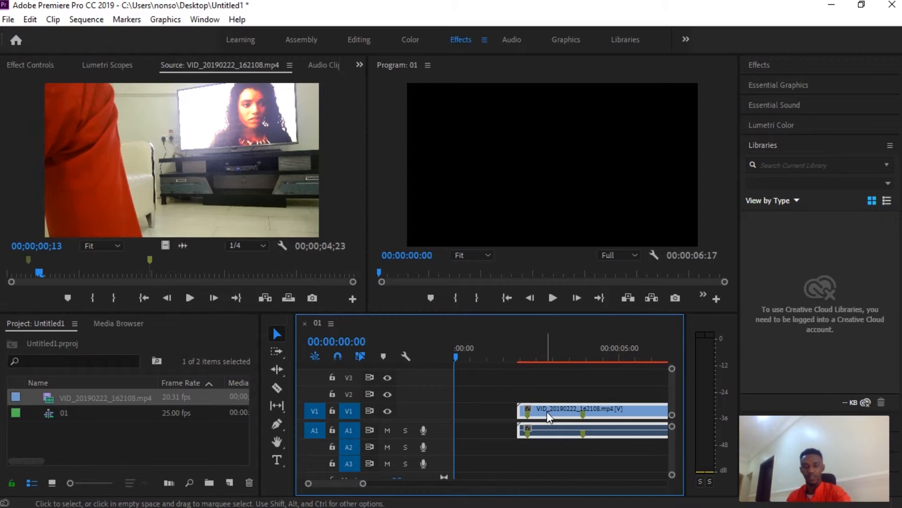
pyautogui.moveTo(548, 413); pyautogui.dragTo(540, 378)
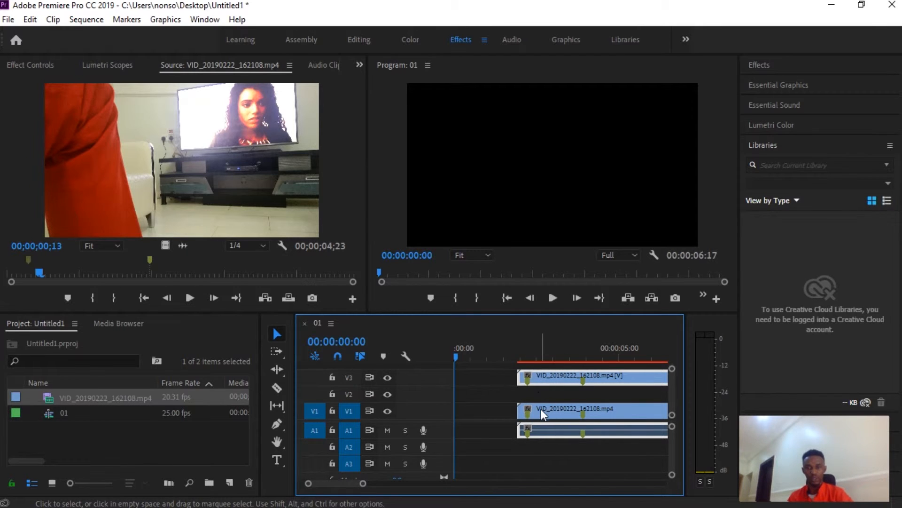
# - Use the Track Select Forward tool to select only the track V1 clip, and the clips on all tracks
pyautogui.click(271, 350)
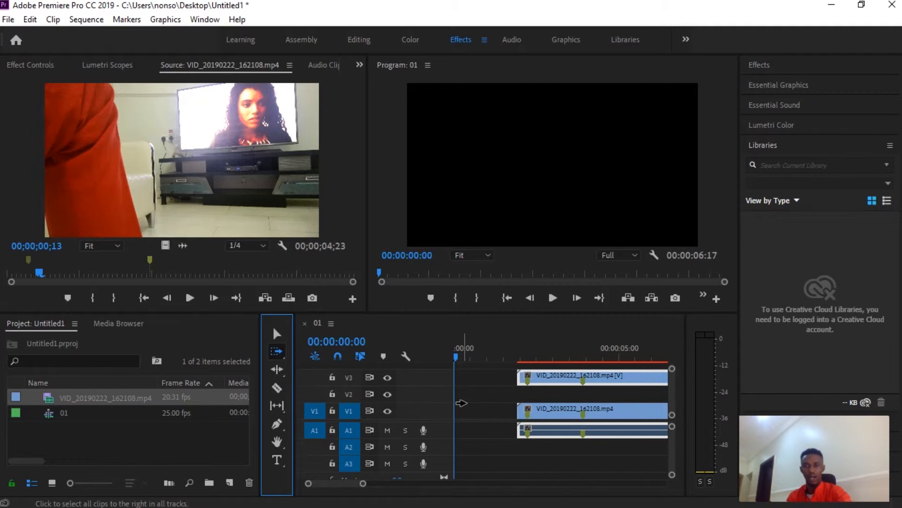
pyautogui.click(521, 409)
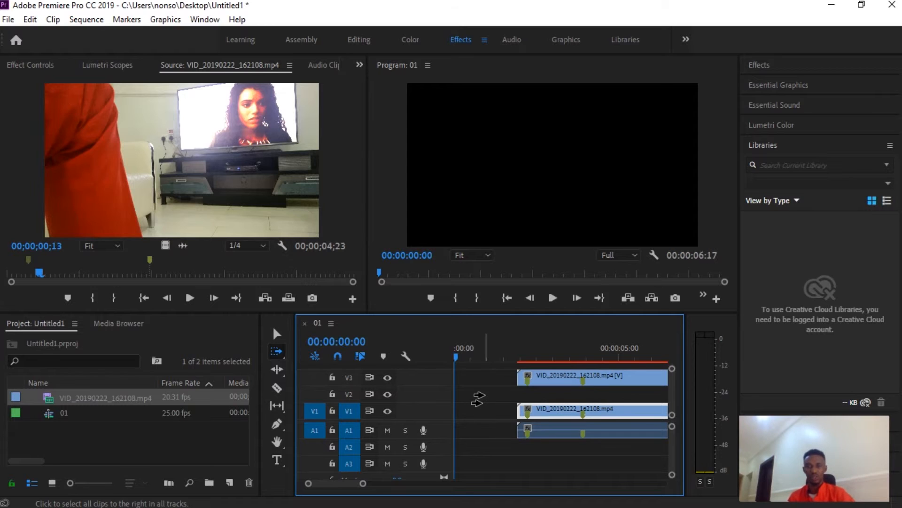
pyautogui.click(506, 413)
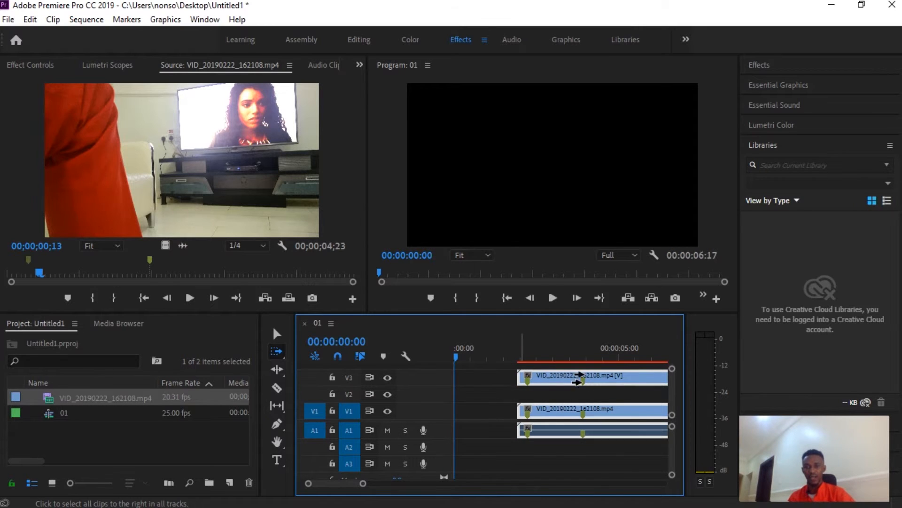
pyautogui.doubleClick(572, 432)
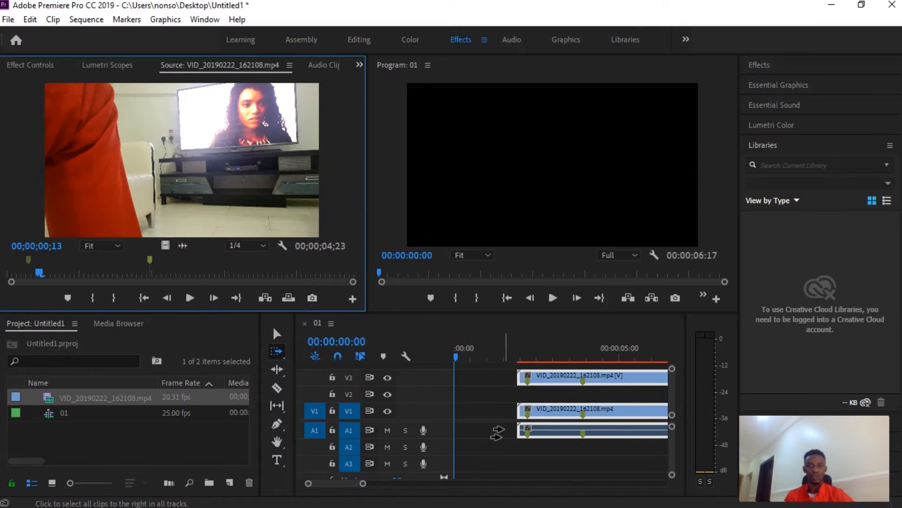
pyautogui.press('v')
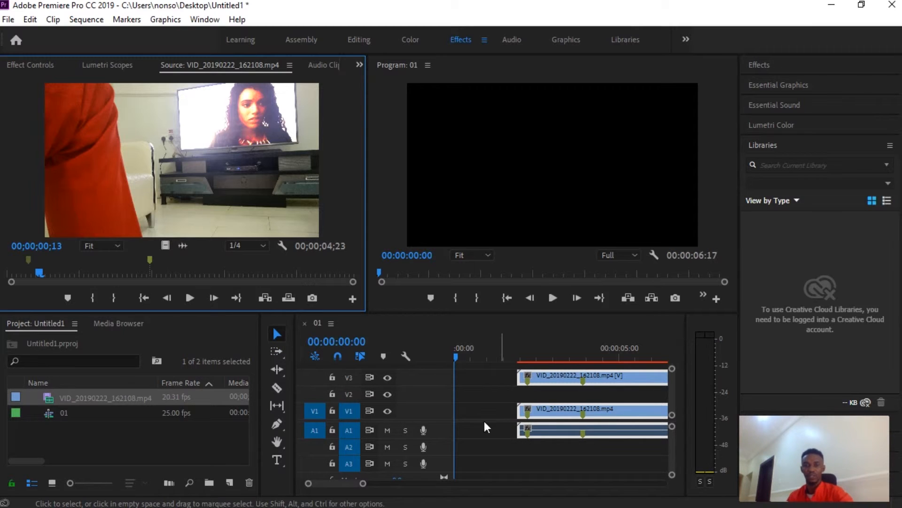
# - Undo the duplication of the video, and move the original clip back to the start of sequence 01
pyautogui.moveTo(536, 407); pyautogui.dragTo(470, 409)
pyautogui.hotkey('ctrl', 'z')
pyautogui.hotkey('ctrl', 'z')
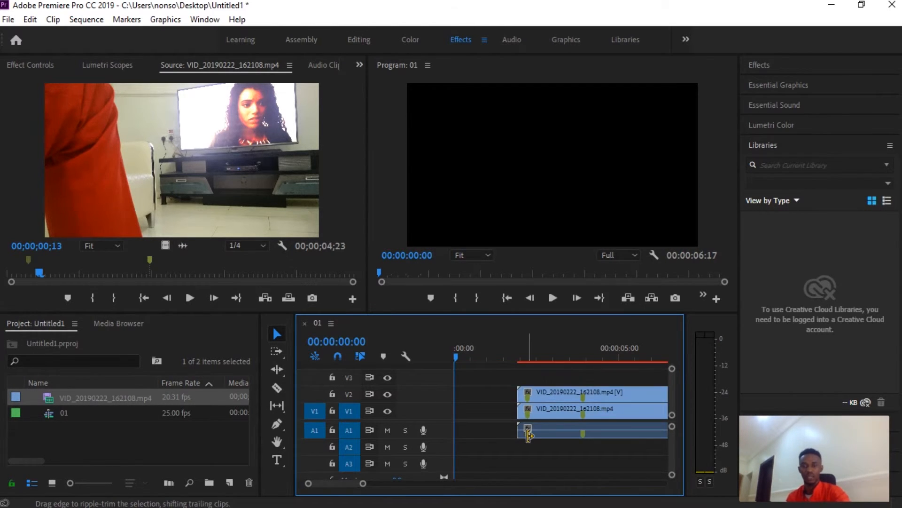
pyautogui.click(512, 413)
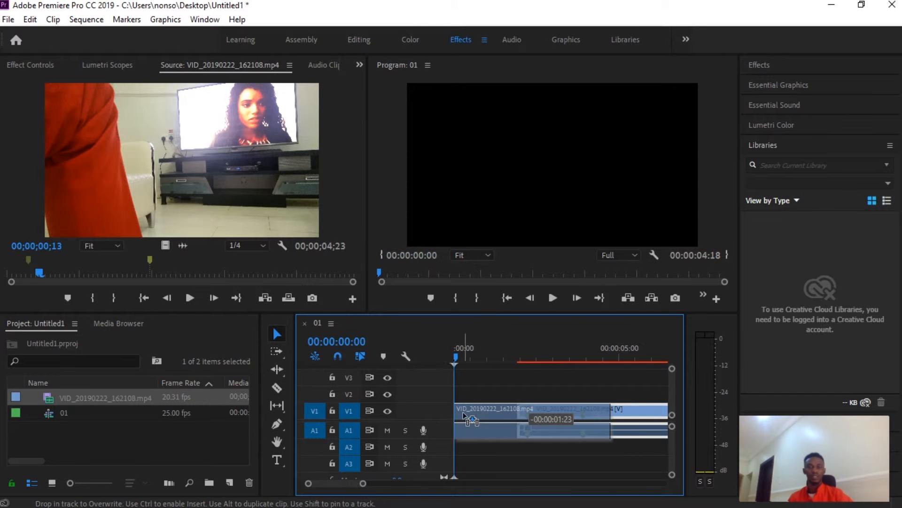
pyautogui.press('Delete')
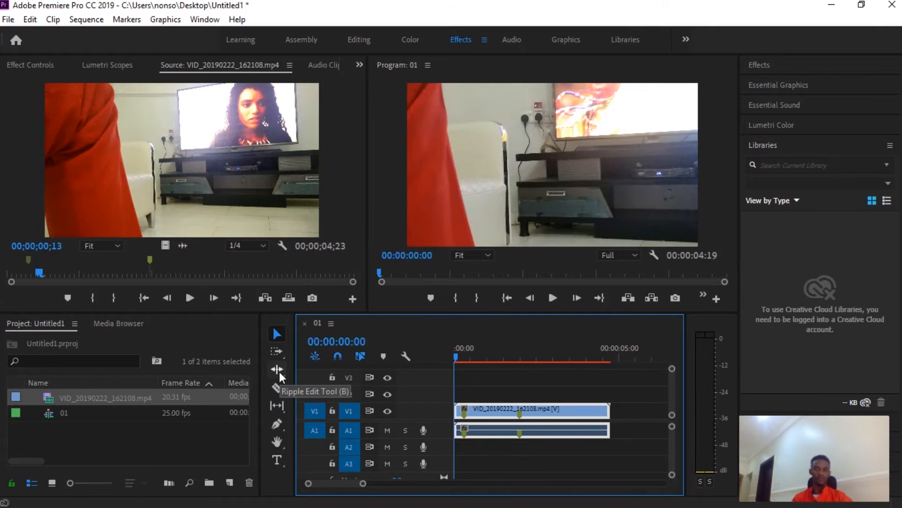
# - Split the clip at its second marker with the Razor tool, and move the second part away and back against the first
pyautogui.click(278, 370)
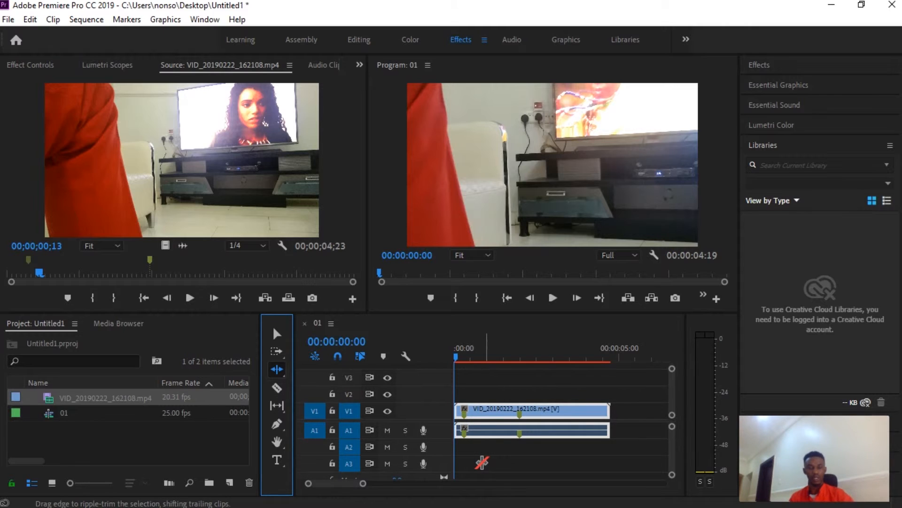
pyautogui.press('c')
pyautogui.click(519, 414)
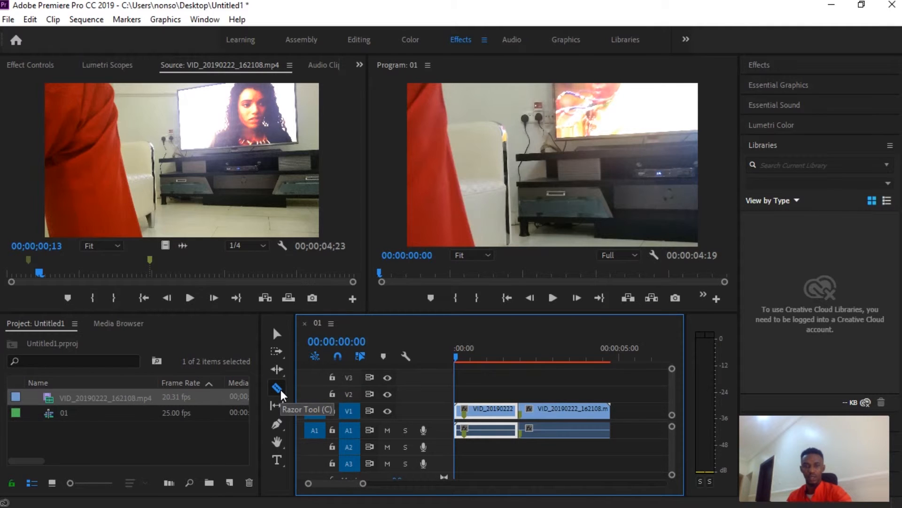
pyautogui.press('v')
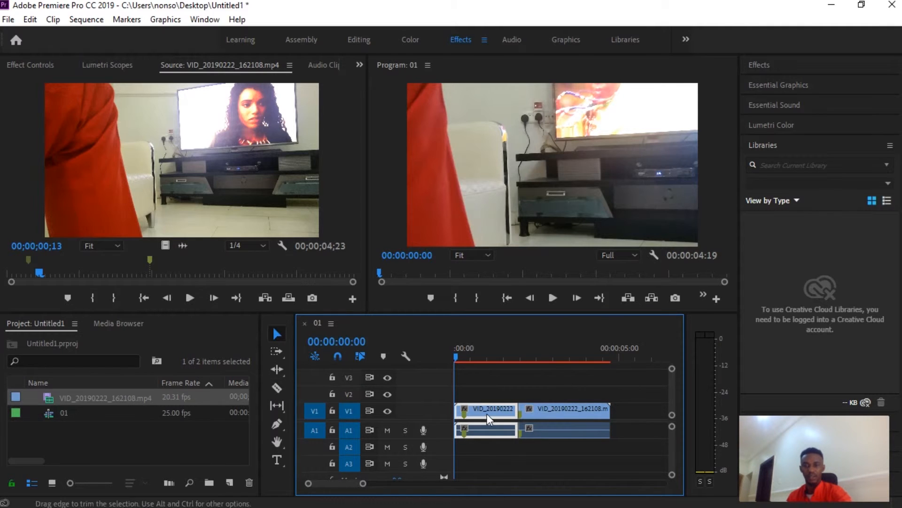
pyautogui.click(551, 408)
pyautogui.moveTo(573, 413); pyautogui.dragTo(550, 414)
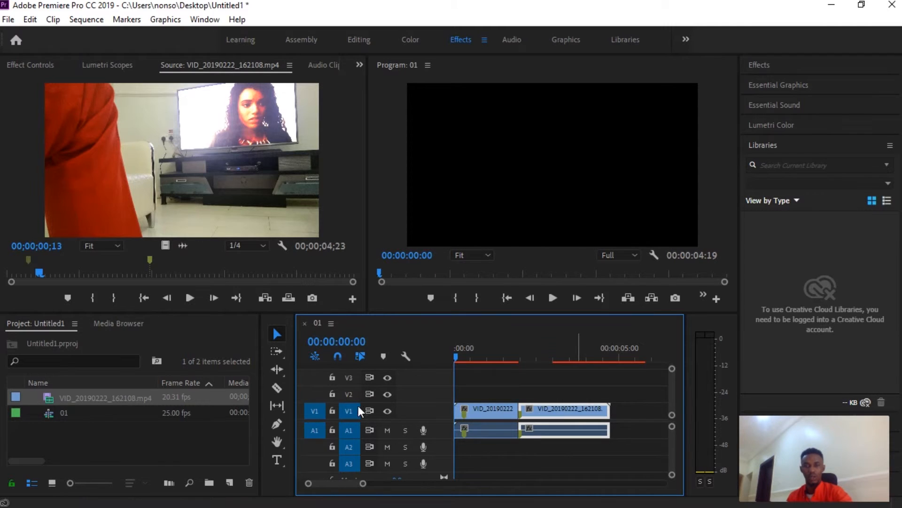
# - Set the playhead to 00:00:02:13, and ripple-trim the start of the second clip to the playhead with the Ripple Edit tool
pyautogui.click(277, 369)
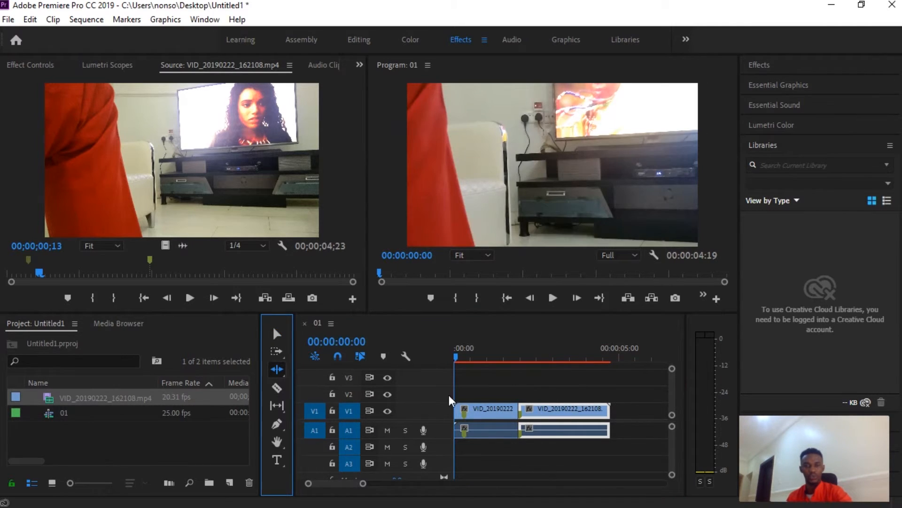
pyautogui.moveTo(532, 356); pyautogui.dragTo(537, 357)
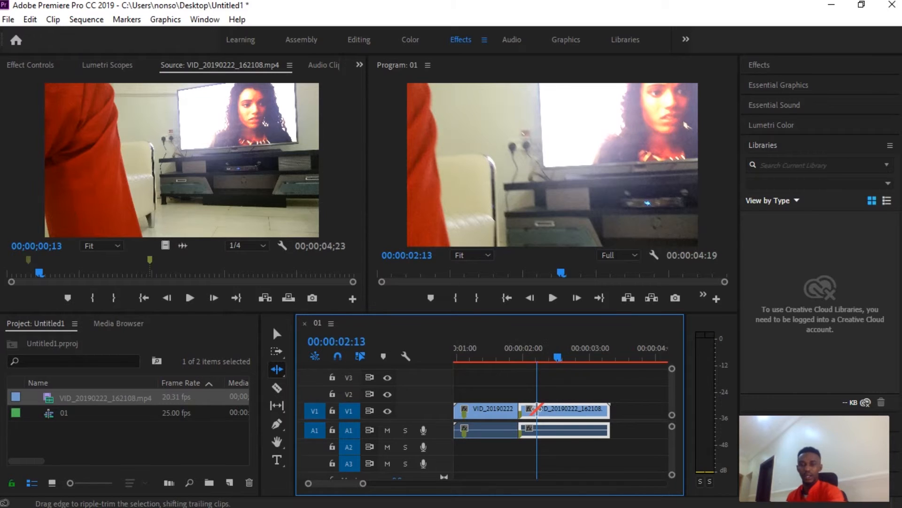
pyautogui.scroll(3, 535, 408)
pyautogui.moveTo(508, 415); pyautogui.dragTo(543, 410)
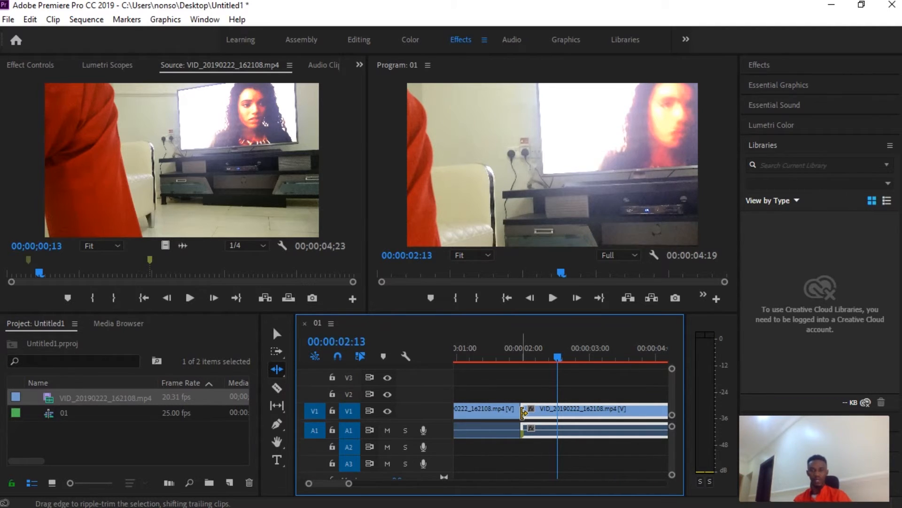
pyautogui.moveTo(523, 413); pyautogui.dragTo(558, 409)
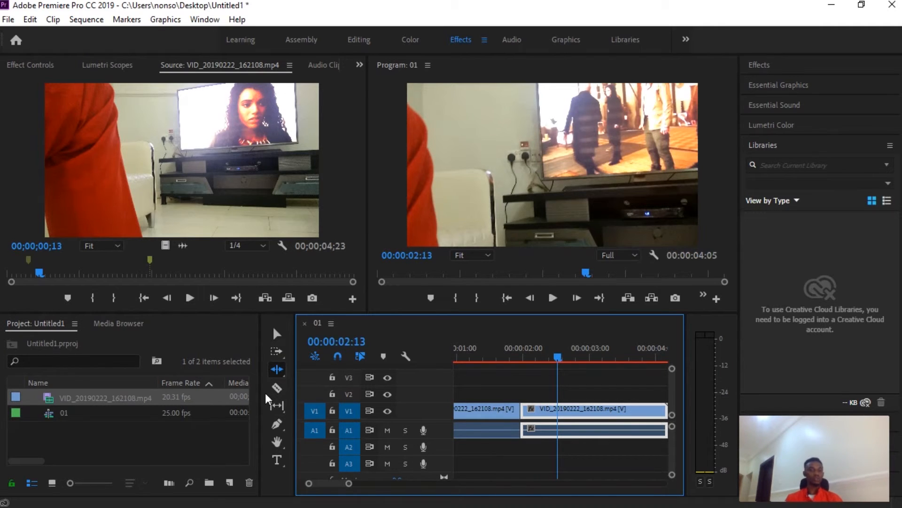
# - Split the second clip at about 00:00:02:20 with the Razor tool, and delete the short piece before the cut
pyautogui.click(277, 387)
pyautogui.click(577, 409)
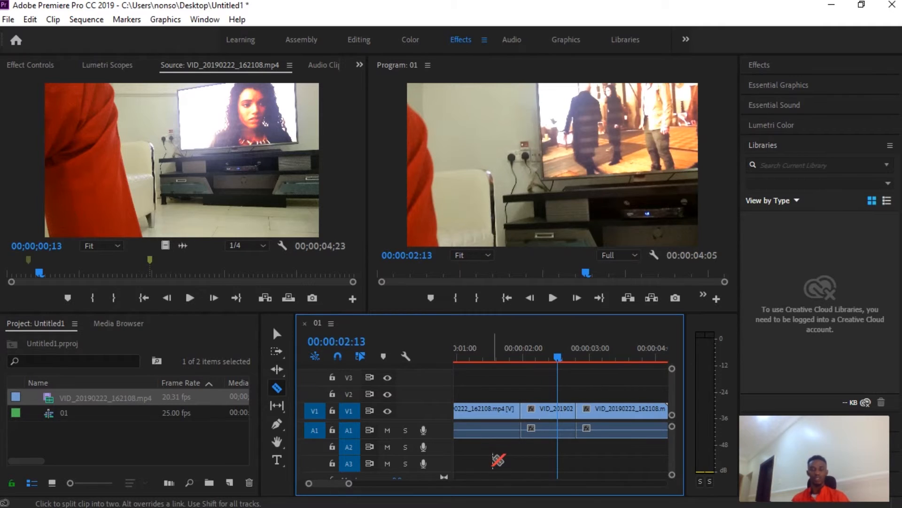
pyautogui.press('v')
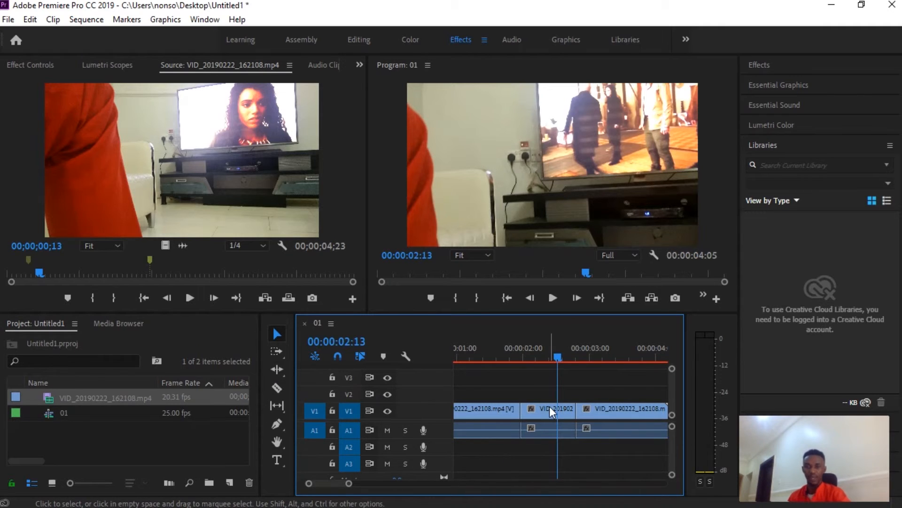
pyautogui.click(550, 409)
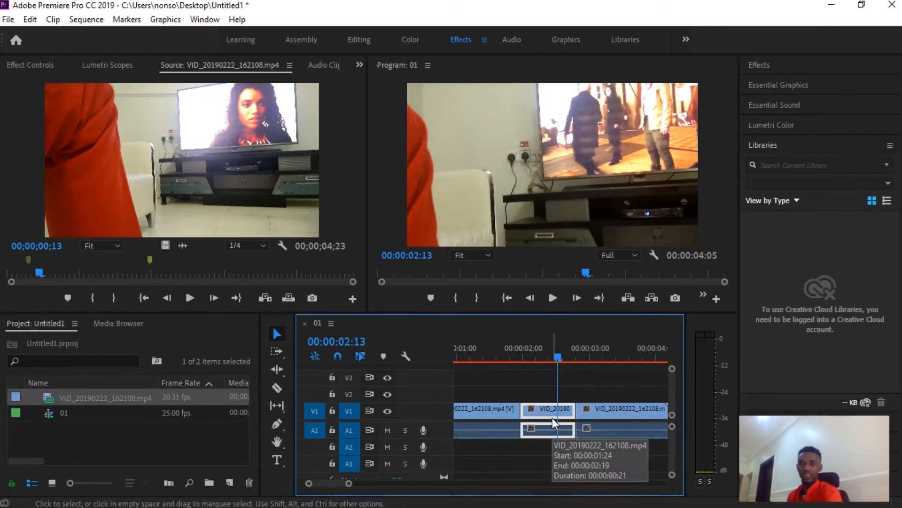
pyautogui.press('Delete')
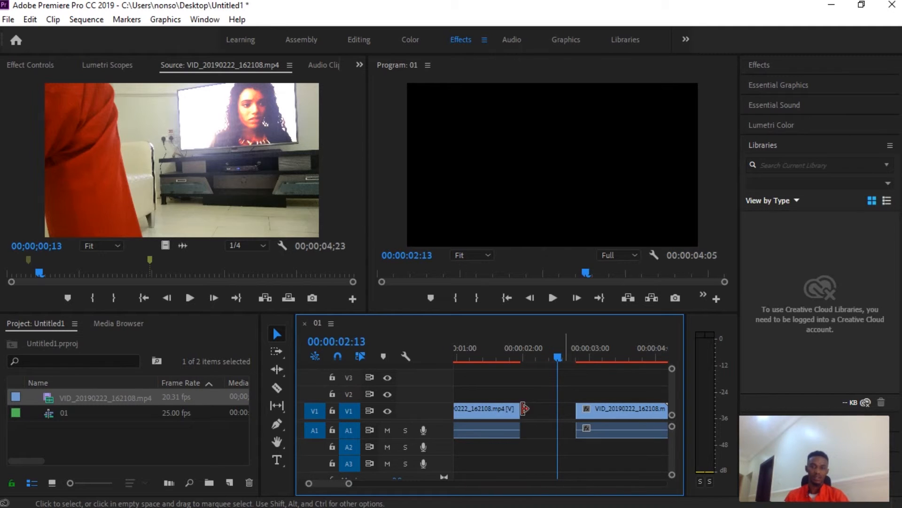
# - Try to close the gap before the last clip, and undo the recent timeline edits back past the second clip's ripple trim
pyautogui.moveTo(606, 415); pyautogui.dragTo(554, 424)
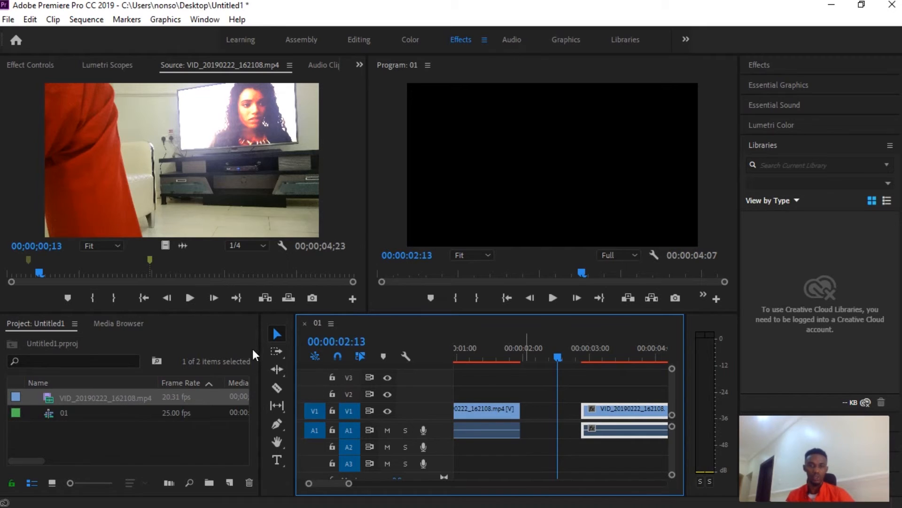
pyautogui.click(566, 436)
pyautogui.press('Delete')
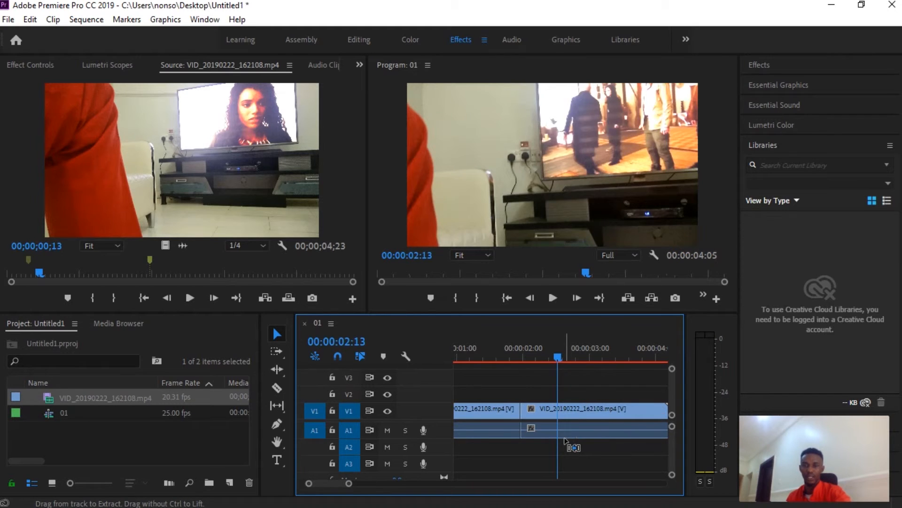
pyautogui.hotkey('ctrl', 'z')
pyautogui.hotkey('ctrl', 'z')
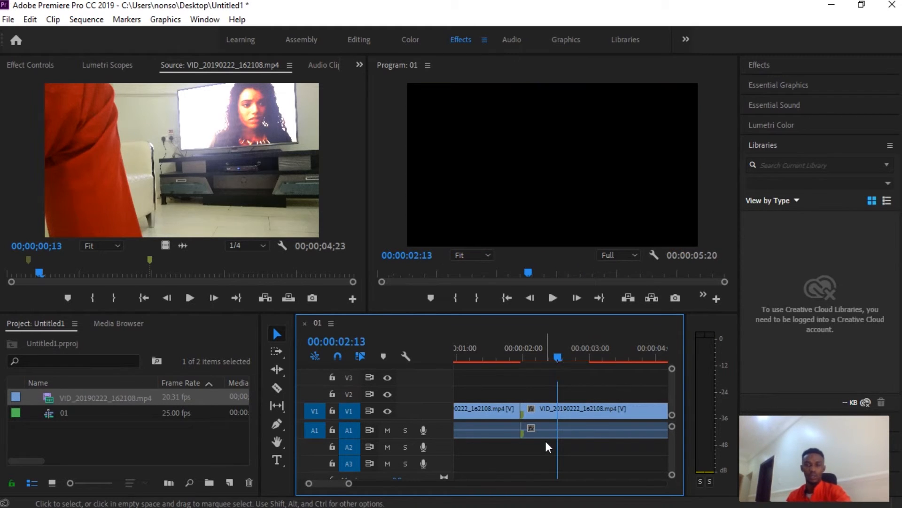
# - Undo the remaining Razor edits back to a single uncut clip, and try to slip its footage with the Slip tool
pyautogui.hotkey('ctrl', 'z')
pyautogui.hotkey('ctrl', 'z')
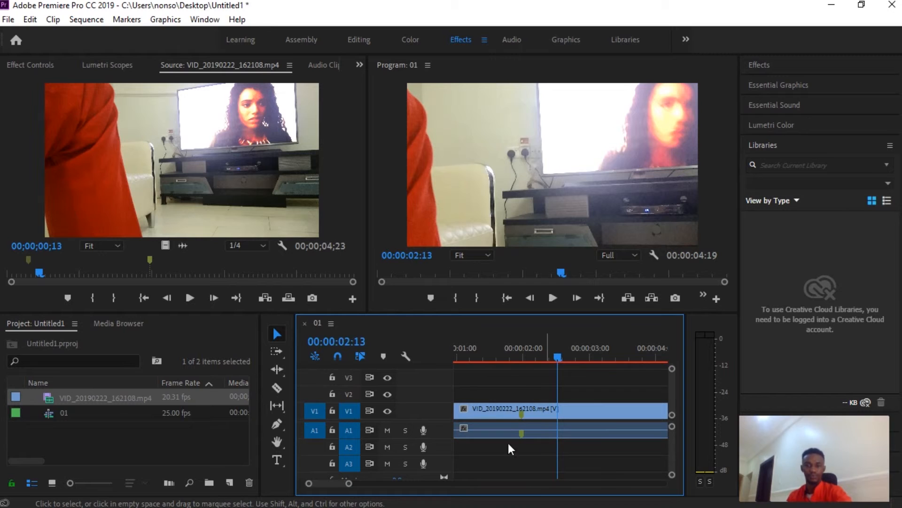
pyautogui.click(279, 405)
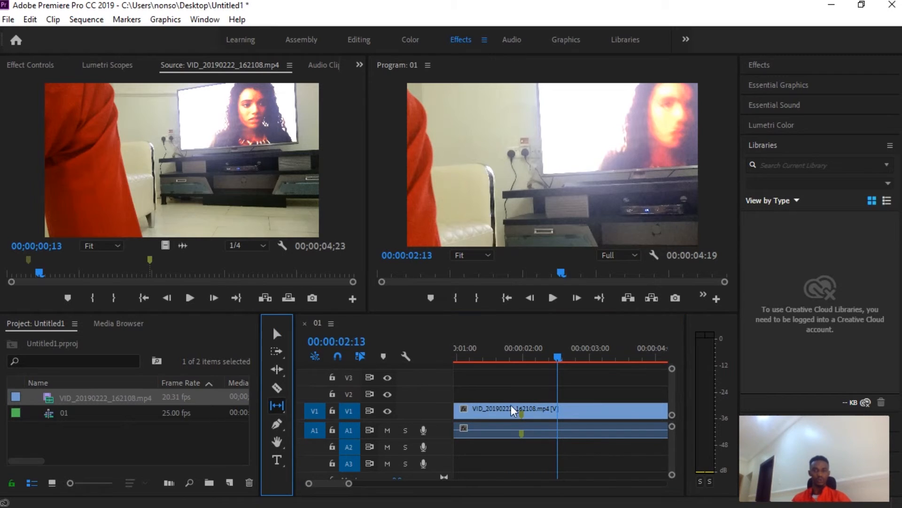
pyautogui.moveTo(534, 412); pyautogui.dragTo(600, 407)
# - Enlarge track V1 and add two opacity keyframes with the Pen tool, one at the playhead and one about a second after it
pyautogui.click(282, 423)
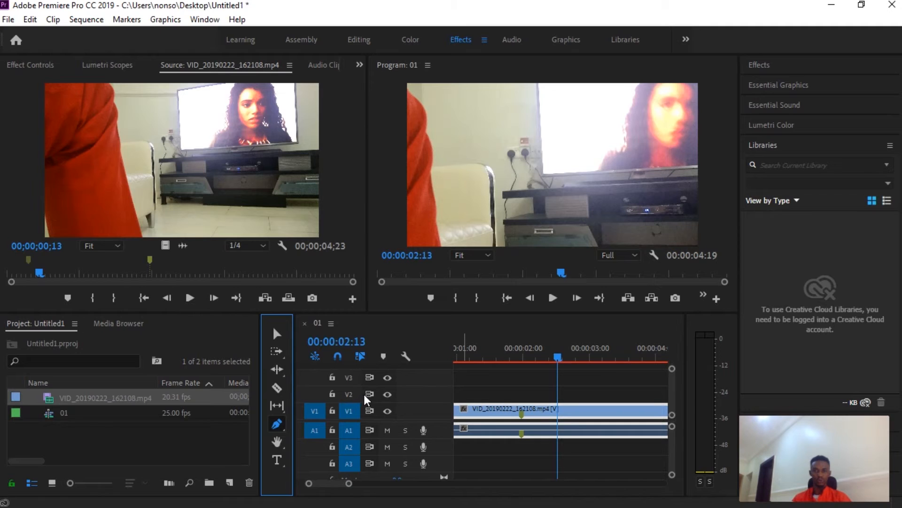
pyautogui.moveTo(354, 404); pyautogui.dragTo(358, 371)
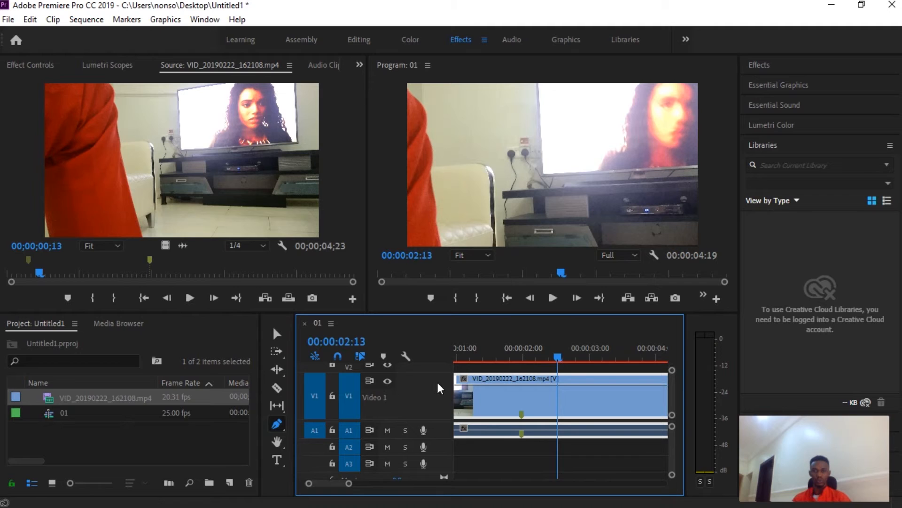
pyautogui.click(559, 384)
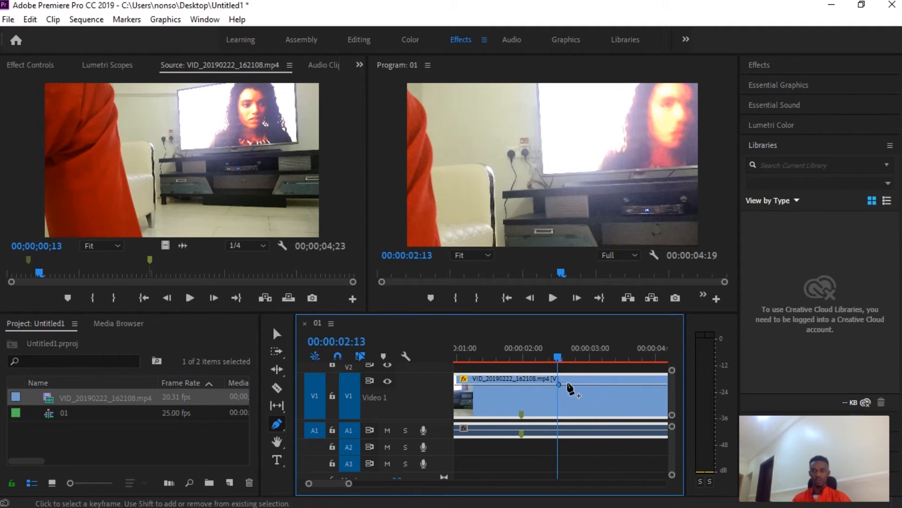
pyautogui.click(624, 384)
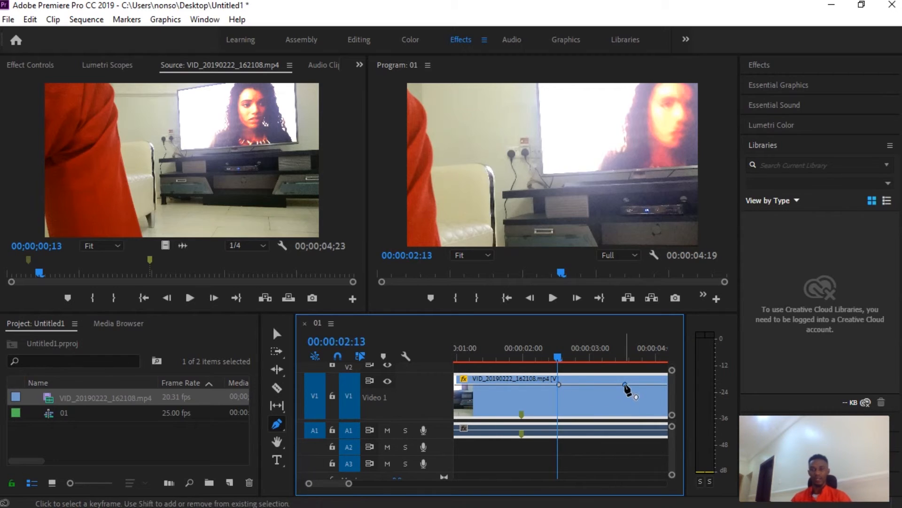
# - Lower the second opacity keyframe close to the clip's bottom edge to make a fade-out, and scrub through the fade
pyautogui.click(277, 335)
pyautogui.moveTo(643, 418); pyautogui.dragTo(642, 414)
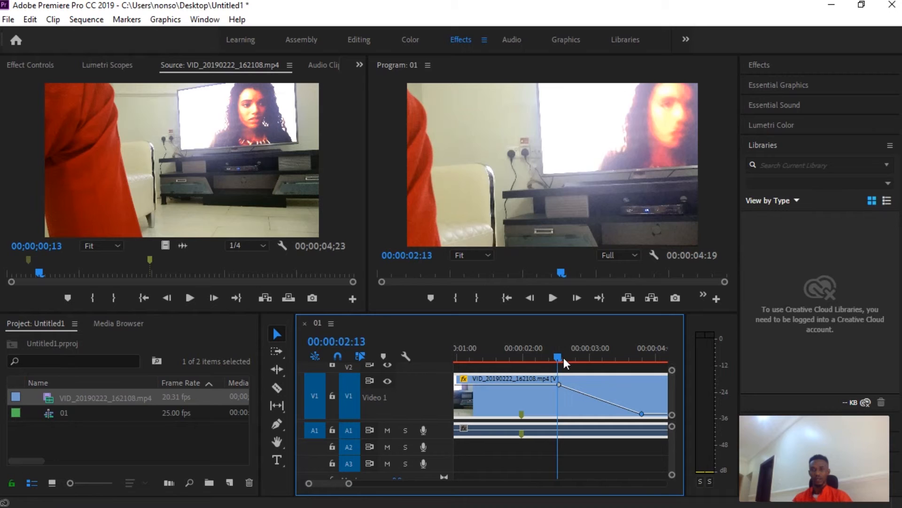
pyautogui.click(574, 359)
pyautogui.click(605, 360)
pyautogui.moveTo(604, 359); pyautogui.dragTo(630, 360)
pyautogui.moveTo(564, 357); pyautogui.dragTo(552, 354)
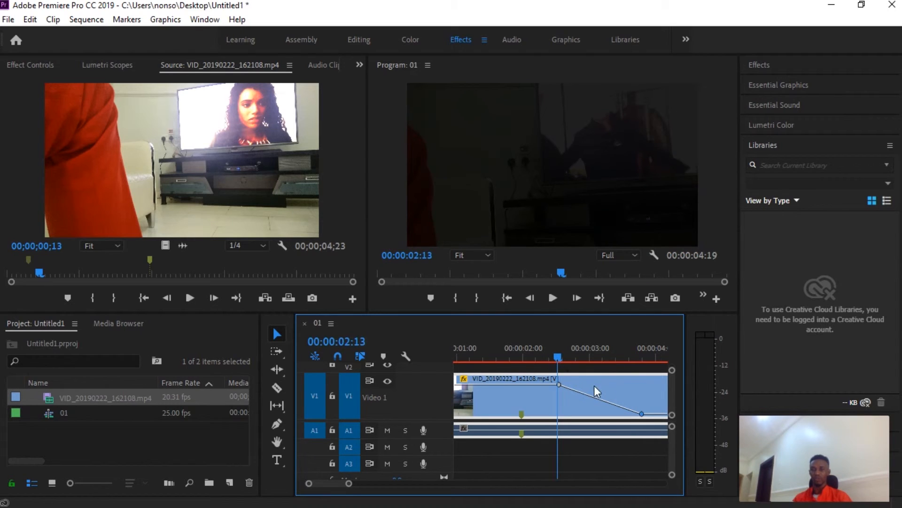
# - Undo the opacity keyframe edits on the clip
pyautogui.hotkey('ctrl', 'z')
pyautogui.hotkey('ctrl', 'z')
pyautogui.hotkey('ctrl', 'z')
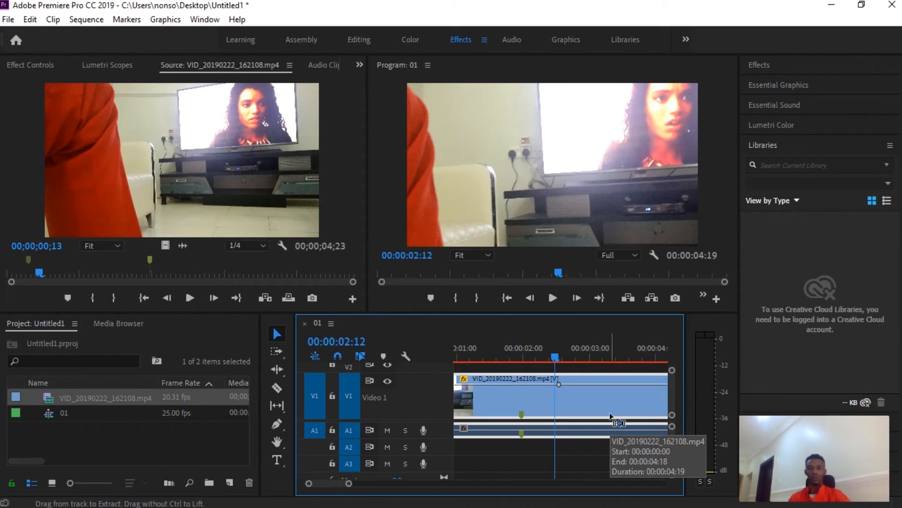
# - Pan the timeline back to the start of the sequence with the Hand tool
pyautogui.click(277, 442)
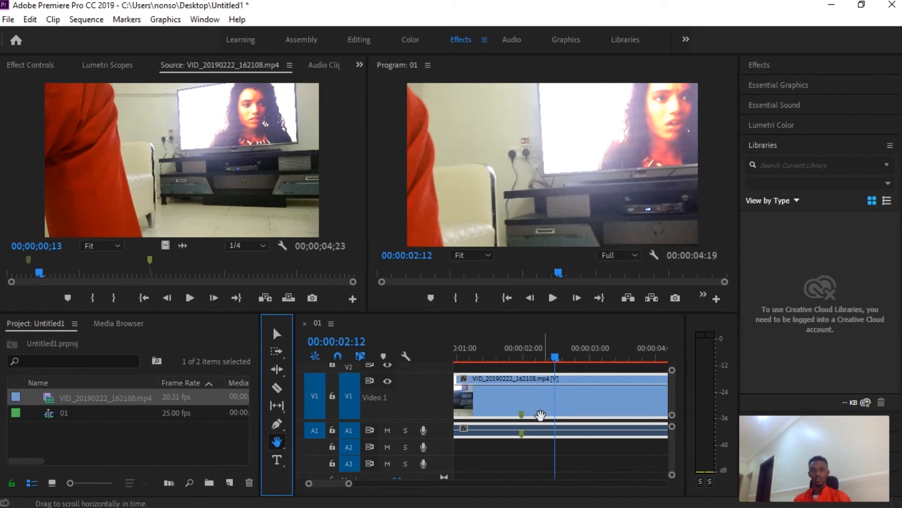
pyautogui.moveTo(489, 409); pyautogui.dragTo(433, 425)
pyautogui.moveTo(589, 409); pyautogui.dragTo(624, 397)
pyautogui.moveTo(497, 392); pyautogui.dragTo(611, 398)
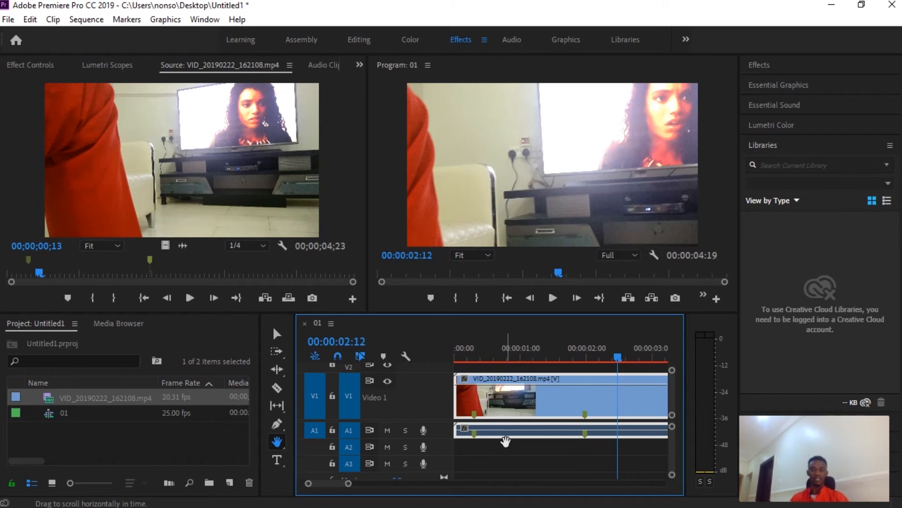
# - Place a text layer over the armchair in the program monitor with the Type tool, enter the trial text "vdwfgrththt" and erase it
pyautogui.click(280, 461)
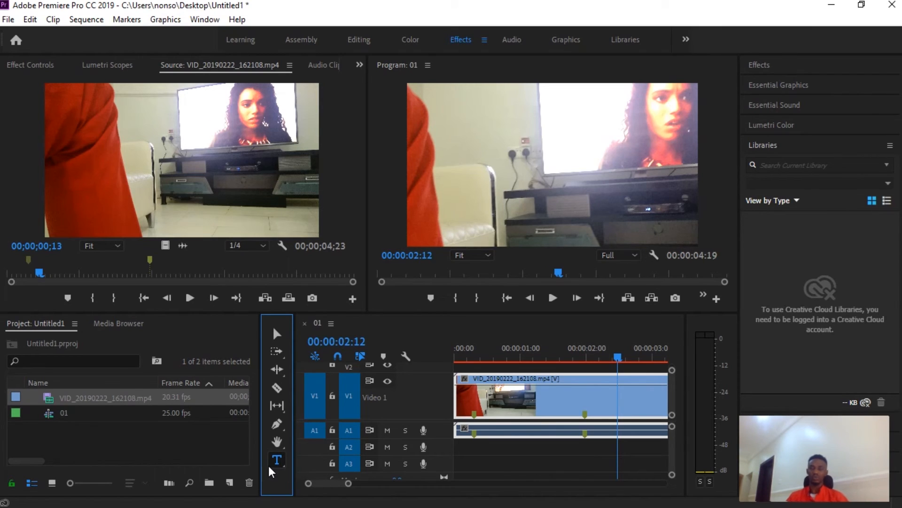
pyautogui.click(470, 175)
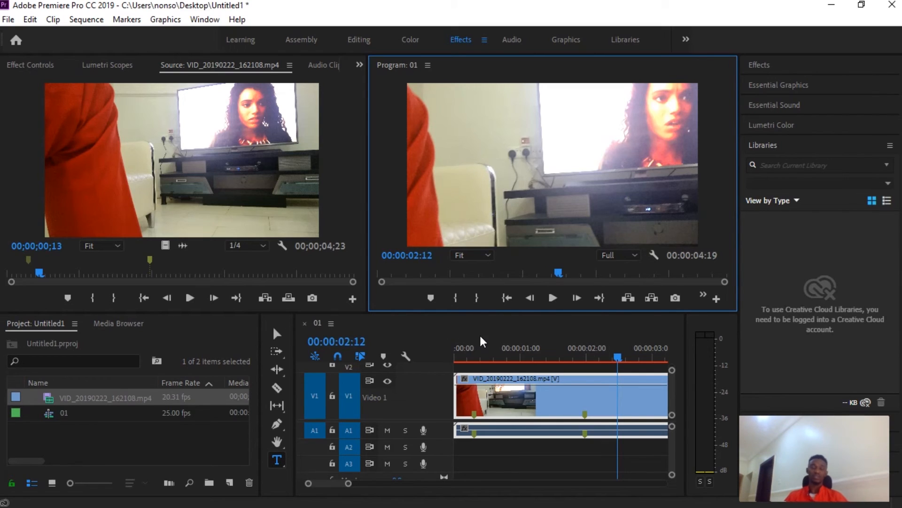
pyautogui.click(472, 172)
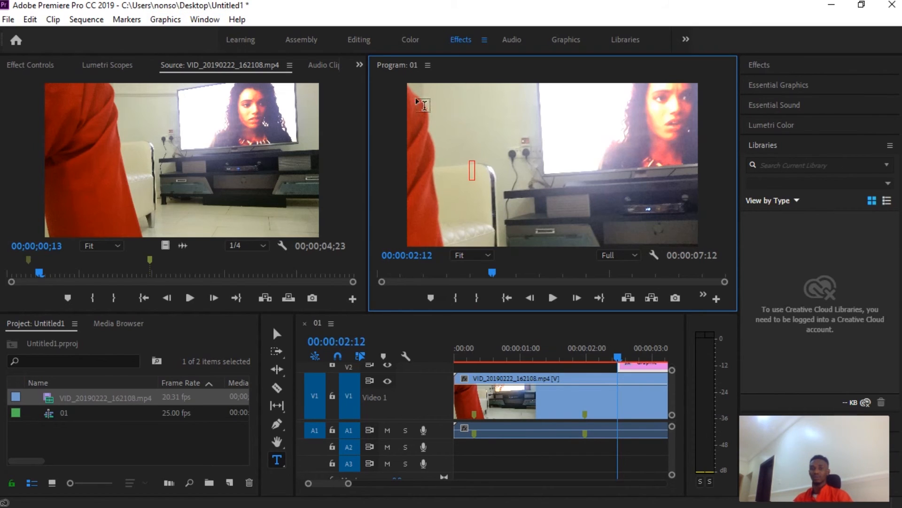
pyautogui.write('vdwfgrththt')
pyautogui.press('BackSpace')
pyautogui.press('BackSpace')
pyautogui.press('BackSpace')
pyautogui.press('BackSpace')
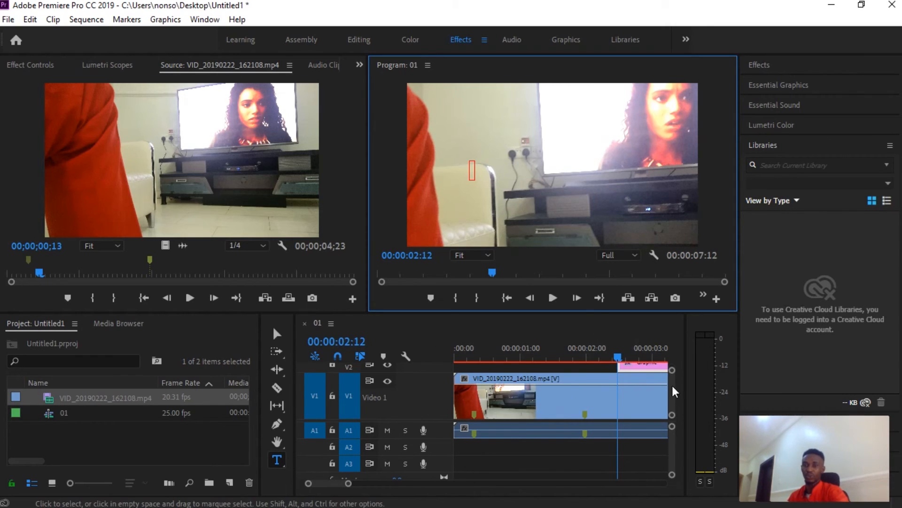
# - Dismiss the Malwarebytes notification, and delete the graphic clip from track V2
pyautogui.moveTo(671, 399); pyautogui.dragTo(672, 394)
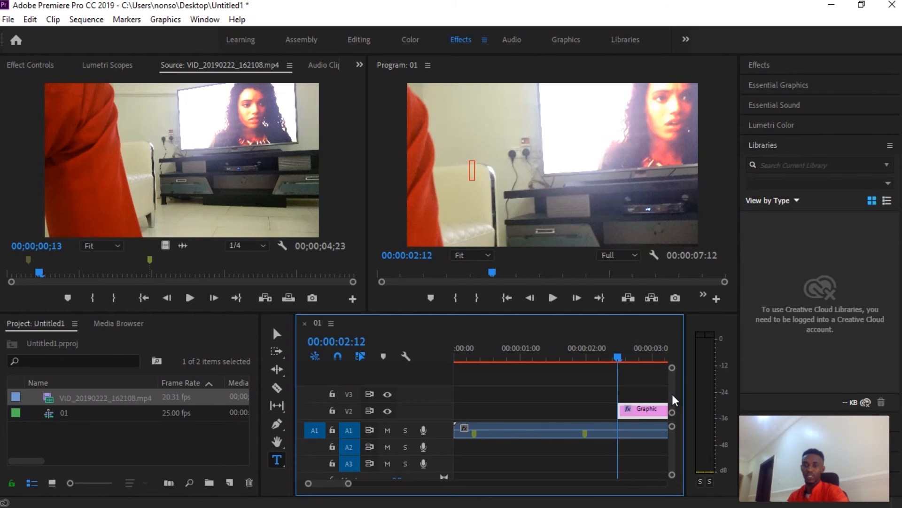
pyautogui.moveTo(328, 483); pyautogui.dragTo(327, 483)
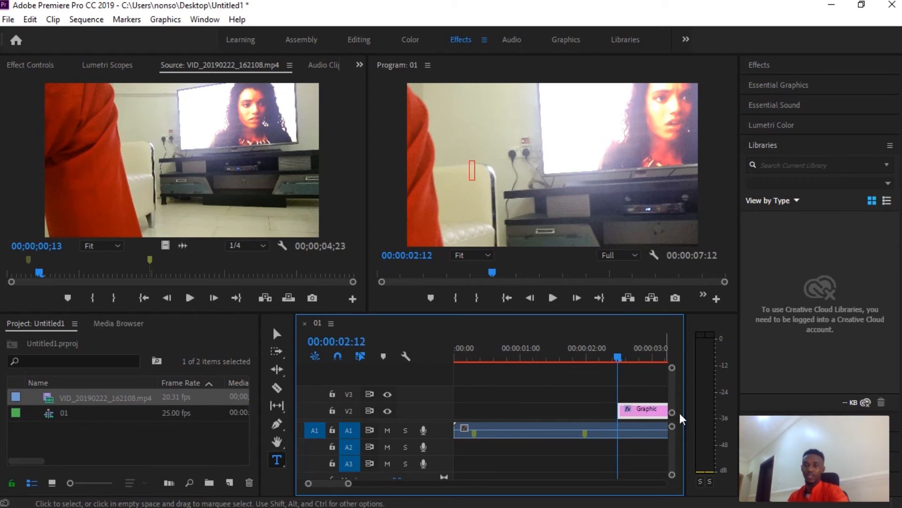
pyautogui.moveTo(685, 408); pyautogui.dragTo(703, 408)
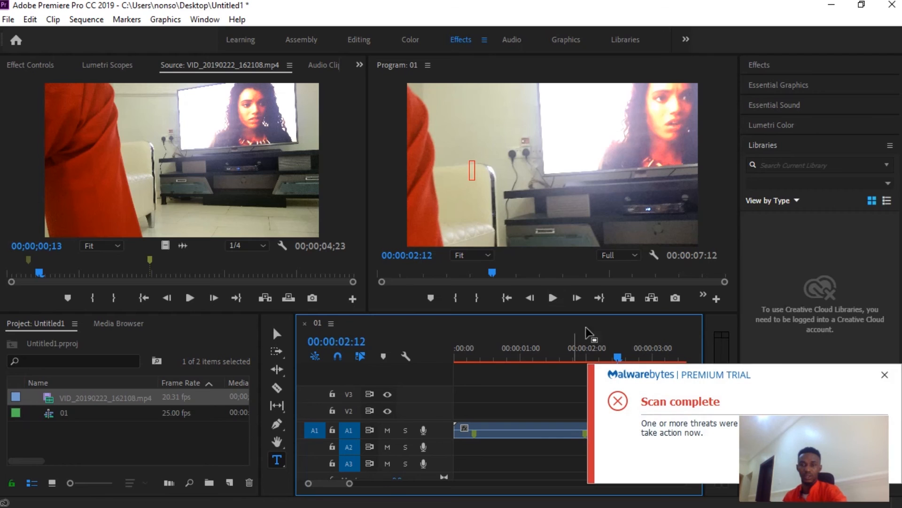
pyautogui.click(885, 374)
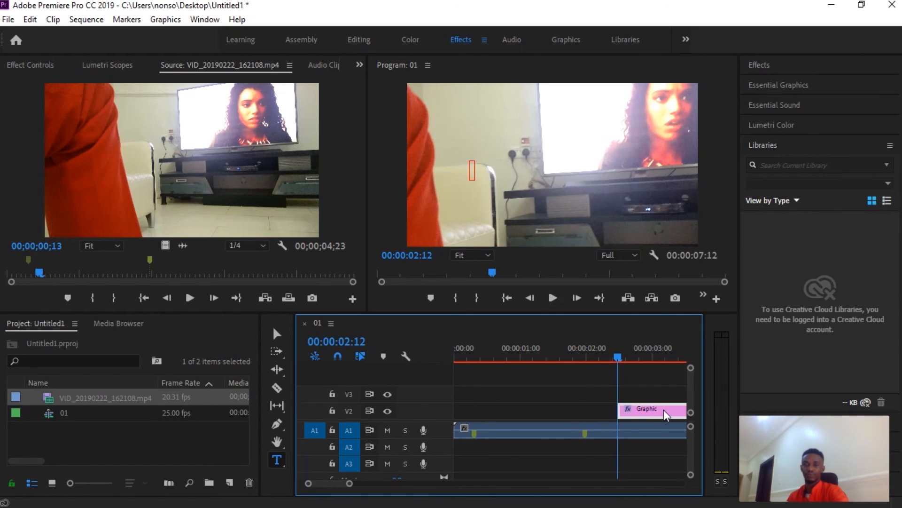
pyautogui.press('v')
pyautogui.press('Delete')
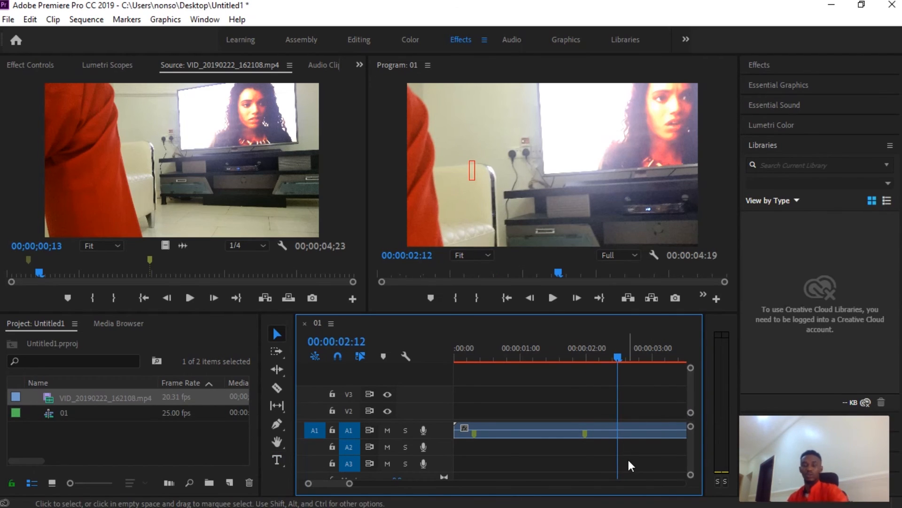